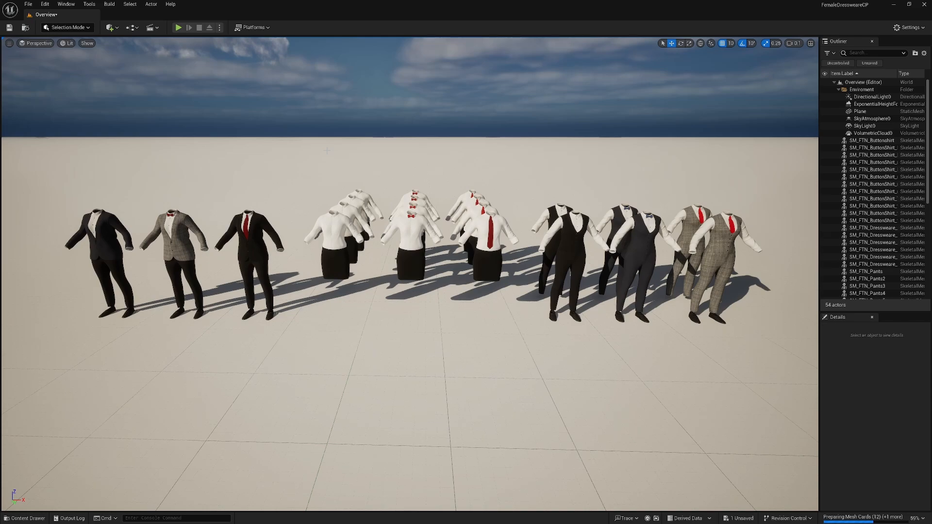
- Examine the three trouser suits up close, comparing the open-collar, red bow tie and red necktie versions
{"action": "mouse_move", "coordinate": [327, 150]}
{"action": "right_mouse_down"}
{"action": "mouse_move", "coordinate": [301, 144]}
{"action": "mouse_move", "coordinate": [330, 142]}
{"action": "mouse_move", "coordinate": [330, 160]}
{"action": "right_mouse_up"}
{"action": "key", "text": "a"}
{"action": "key", "text": "d"}
{"action": "key", "text": "w"}
{"action": "key", "text": "w"}
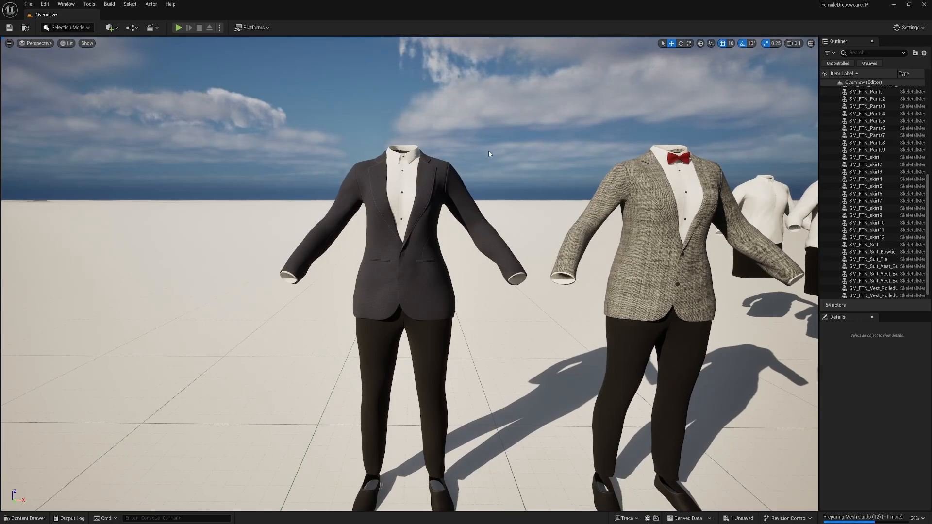
{"action": "key", "text": "w"}
{"action": "right_click_drag", "start_coordinate": [491, 151], "coordinate": [471, 158]}
{"action": "key", "text": "a"}
{"action": "key", "text": "w"}
{"action": "key", "text": "s"}
{"action": "key", "text": "d"}
{"action": "key", "text": "s"}
{"action": "key", "text": "d"}
{"action": "left_click", "coordinate": [405, 228]}
{"action": "right_click_drag", "start_coordinate": [405, 228], "coordinate": [374, 222]}
{"action": "key", "text": "w"}
{"action": "key", "text": "s"}
{"action": "left_click", "coordinate": [439, 123]}
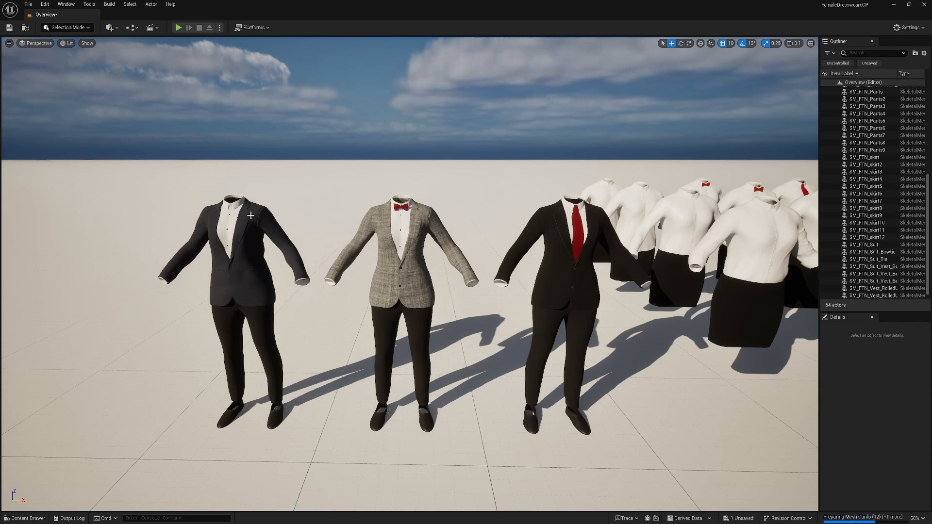
{"action": "key", "text": "w"}
{"action": "mouse_move", "coordinate": [394, 246]}
{"action": "right_mouse_down"}
{"action": "mouse_move", "coordinate": [392, 233]}
{"action": "mouse_move", "coordinate": [378, 236]}
{"action": "mouse_move", "coordinate": [394, 235]}
{"action": "right_mouse_up"}
{"action": "key", "text": "d"}
{"action": "key", "text": "a"}
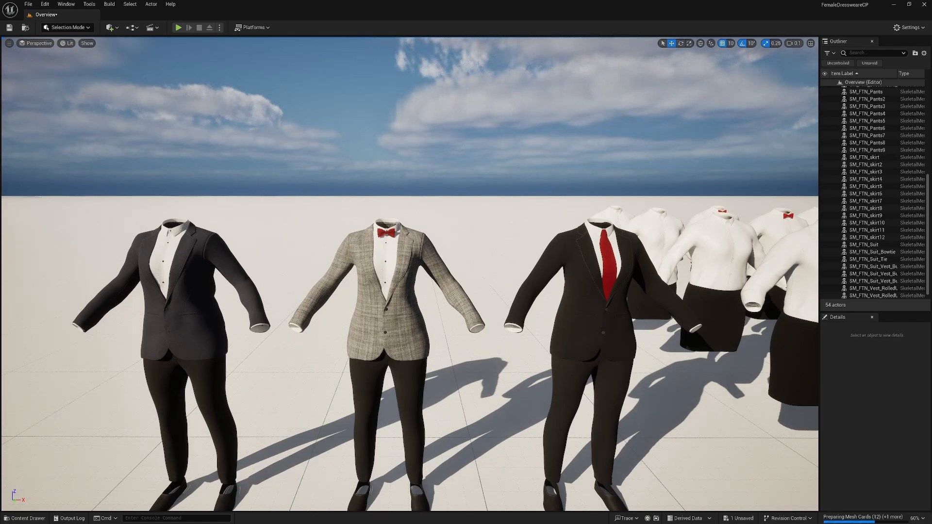
{"action": "key", "text": "a"}
- Examine the white button shirts and black skirts from the front and the side
{"action": "right_click_drag", "start_coordinate": [394, 235], "coordinate": [433, 258]}
{"action": "key", "text": "d"}
{"action": "key", "text": "a"}
{"action": "key", "text": "d"}
{"action": "key", "text": "d"}
{"action": "key", "text": "w"}
{"action": "key", "text": "s"}
{"action": "key", "text": "s"}
{"action": "key", "text": "a"}
{"action": "key", "text": "w"}
{"action": "key", "text": "s"}
{"action": "key", "text": "w"}
{"action": "key", "text": "w"}
{"action": "key", "text": "s"}
{"action": "key", "text": "a"}
{"action": "key", "text": "w"}
{"action": "key", "text": "w"}
{"action": "key", "text": "a"}
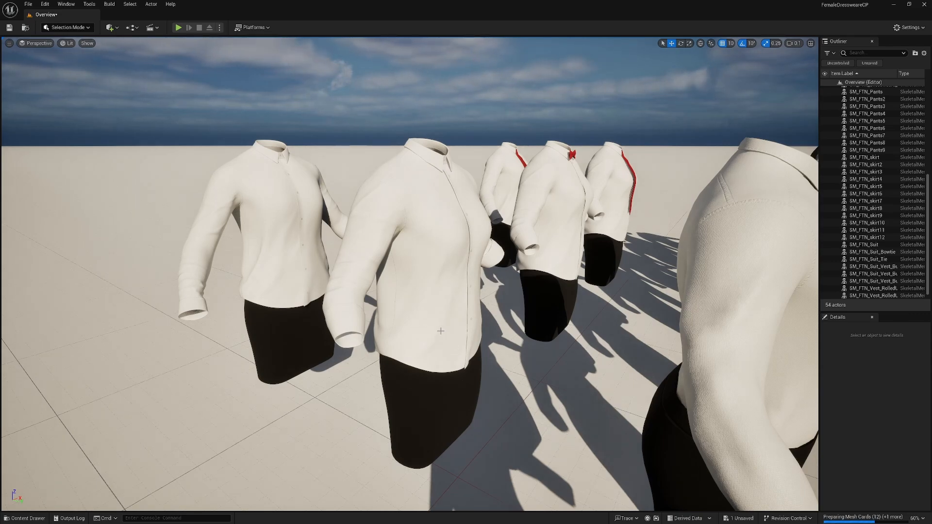
{"action": "right_click_drag", "start_coordinate": [440, 330], "coordinate": [420, 359]}
{"action": "key", "text": "s"}
{"action": "key", "text": "d"}
- Move the front tieless tucked-in shirt off its skirt to X -230 and return it to X -140
{"action": "left_click", "coordinate": [422, 302]}
{"action": "key", "text": "s"}
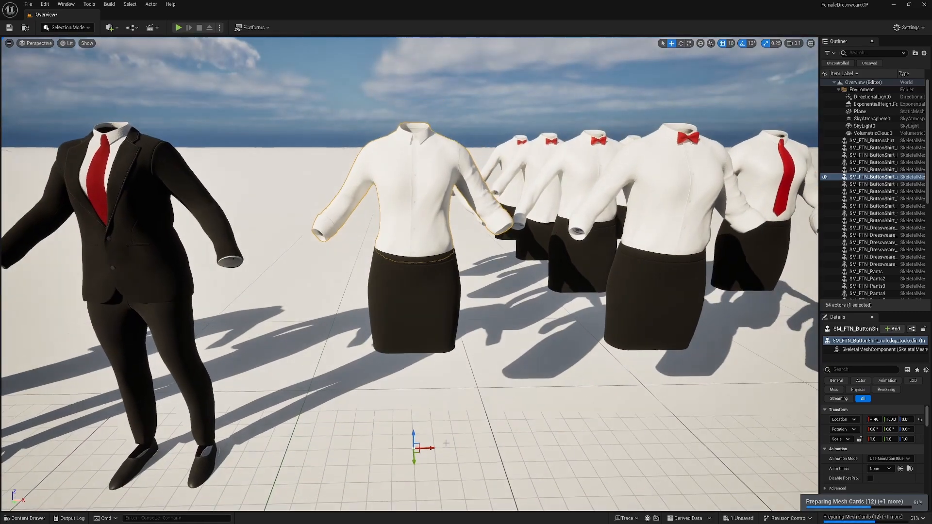
{"action": "left_click_drag", "start_coordinate": [432, 447], "coordinate": [218, 449]}
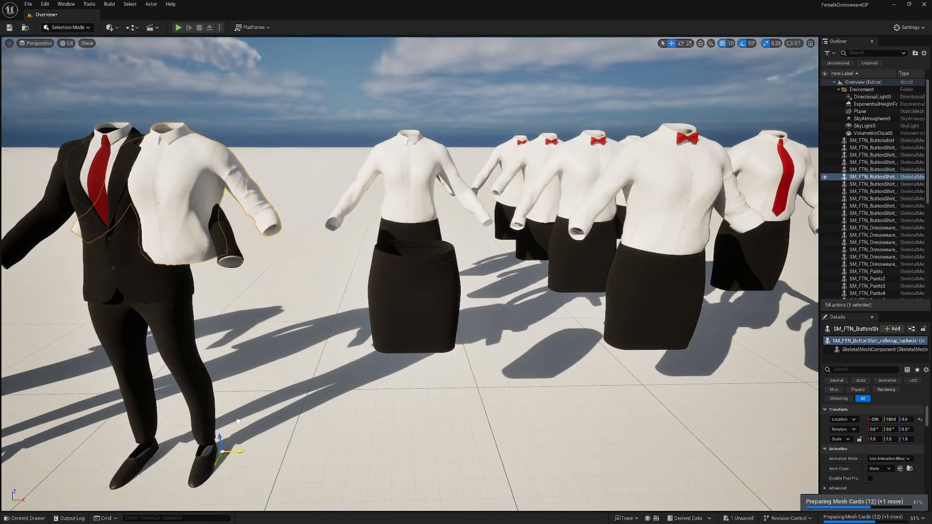
{"action": "right_click_drag", "start_coordinate": [218, 448], "coordinate": [460, 332]}
{"action": "key", "text": "a"}
{"action": "key", "text": "s"}
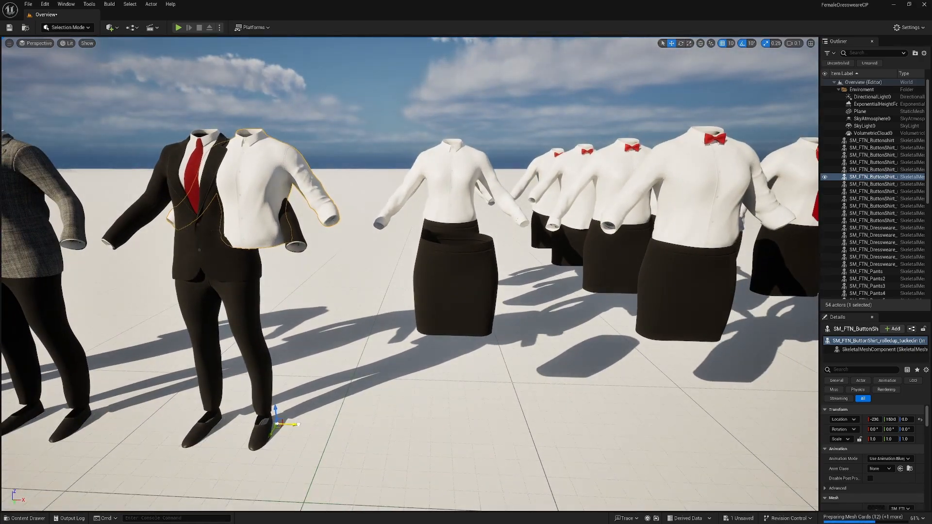
{"action": "left_click_drag", "start_coordinate": [297, 424], "coordinate": [459, 424]}
- Examine the bow tie and necktie shirt variants row by row, up to the vest outfits
{"action": "right_click_drag", "start_coordinate": [490, 366], "coordinate": [573, 383]}
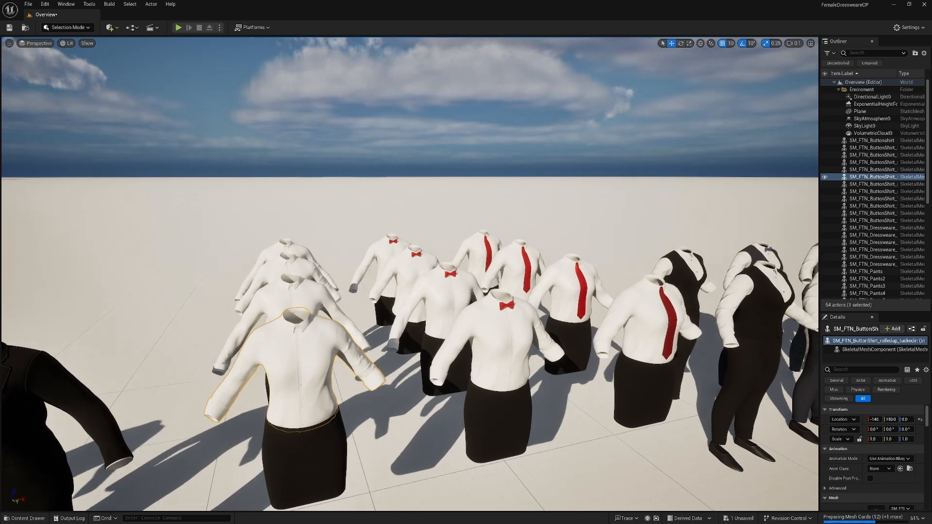
{"action": "key", "text": "d"}
{"action": "right_click_drag", "start_coordinate": [572, 383], "coordinate": [537, 394]}
{"action": "key", "text": "a"}
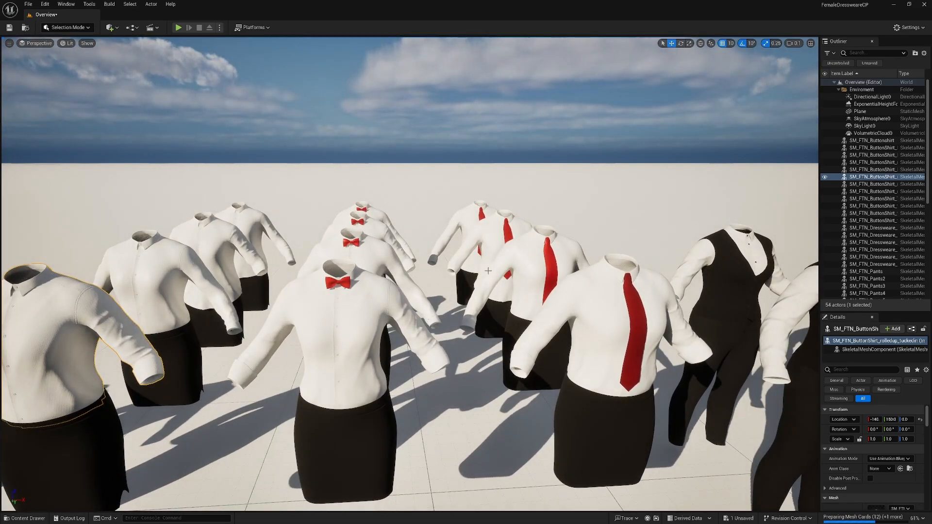
{"action": "key", "text": "d"}
{"action": "right_click_drag", "start_coordinate": [487, 271], "coordinate": [314, 299]}
{"action": "key", "text": "w"}
{"action": "key", "text": "a"}
{"action": "key", "text": "s"}
{"action": "key", "text": "d"}
{"action": "key", "text": "a"}
{"action": "key", "text": "w"}
{"action": "key", "text": "s"}
{"action": "key", "text": "a"}
{"action": "key", "text": "w"}
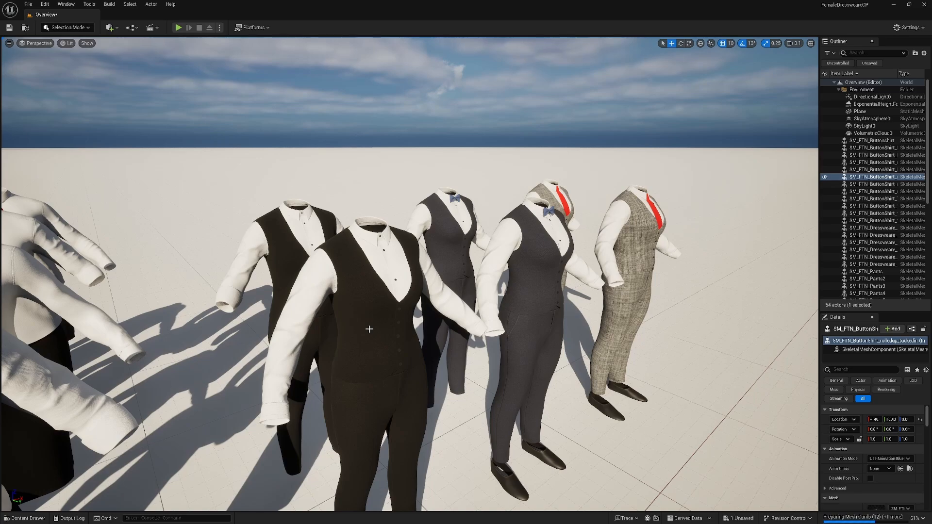
- Examine the black, grey and checked vest outfits with their trousers and shoes from the front
{"action": "right_click_drag", "start_coordinate": [369, 329], "coordinate": [298, 349]}
{"action": "key", "text": "d"}
{"action": "key", "text": "w"}
{"action": "key", "text": "s"}
{"action": "key", "text": "w"}
{"action": "right_click_drag", "start_coordinate": [455, 389], "coordinate": [455, 347]}
{"action": "key", "text": "s"}
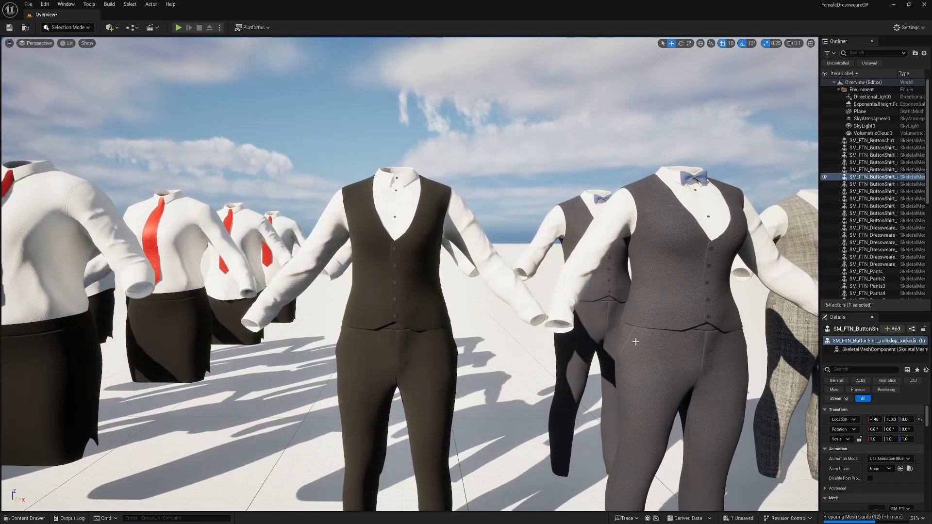
{"action": "right_click_drag", "start_coordinate": [635, 342], "coordinate": [636, 374]}
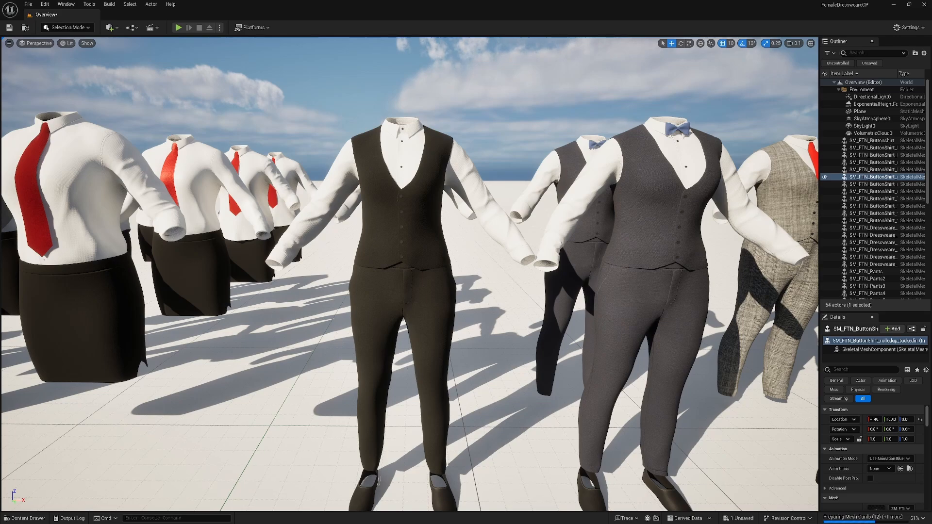
{"action": "key", "text": "s"}
{"action": "right_click_drag", "start_coordinate": [578, 285], "coordinate": [430, 275]}
{"action": "key", "text": "w"}
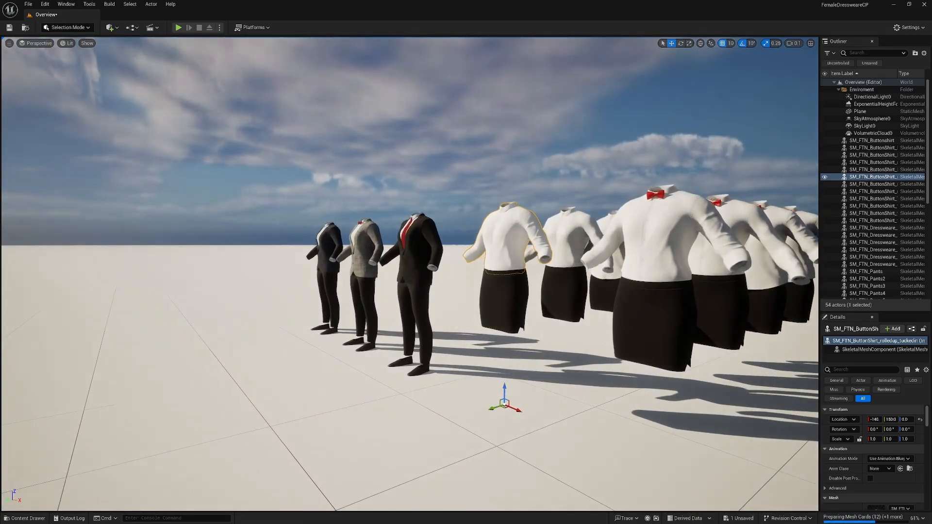
{"action": "right_click_drag", "start_coordinate": [499, 270], "coordinate": [650, 296]}
{"action": "key", "text": "w"}
{"action": "key", "text": "s"}
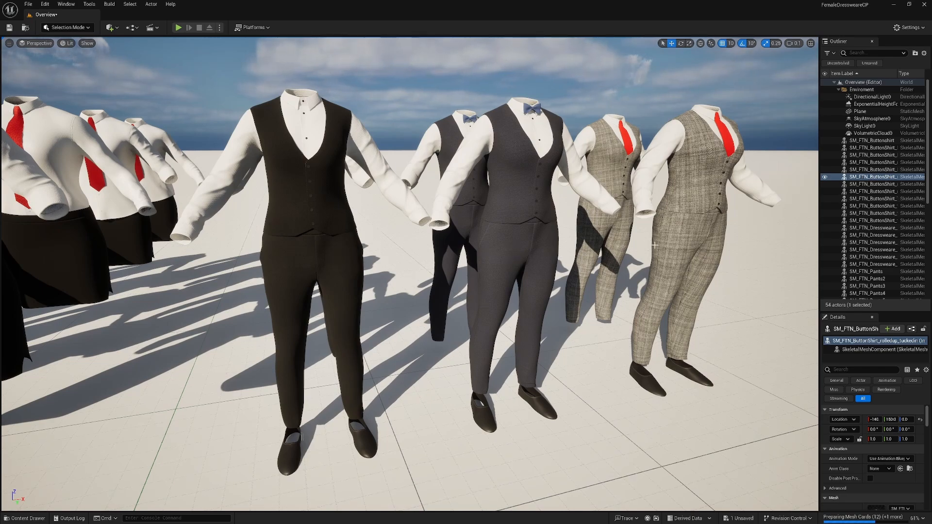
- Move the front black vest outfit's shoes forward to Y 300 and adjust their height
{"action": "key", "text": "w"}
{"action": "right_click_drag", "start_coordinate": [654, 245], "coordinate": [601, 299]}
{"action": "key", "text": "s"}
{"action": "key", "text": "w"}
{"action": "key", "text": "w"}
{"action": "key", "text": "s"}
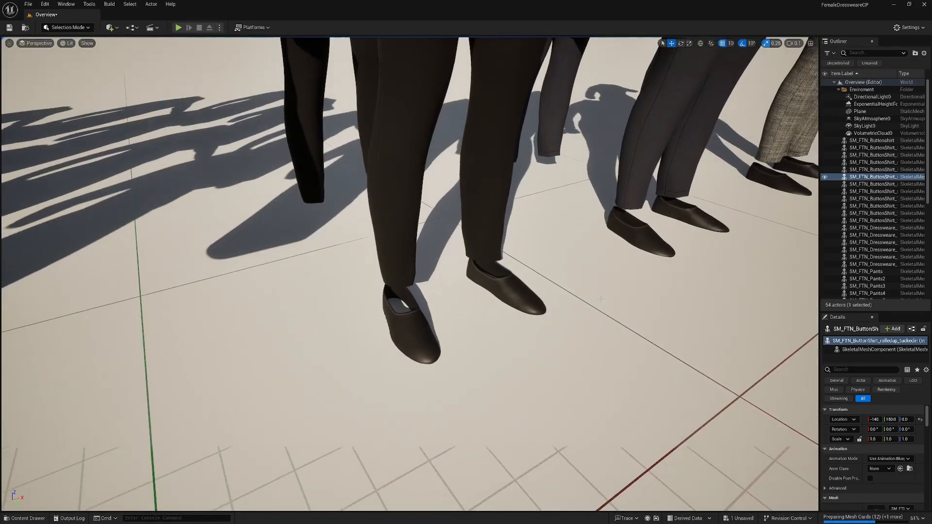
{"action": "left_click", "coordinate": [314, 356]}
{"action": "right_click_drag", "start_coordinate": [315, 355], "coordinate": [315, 355]}
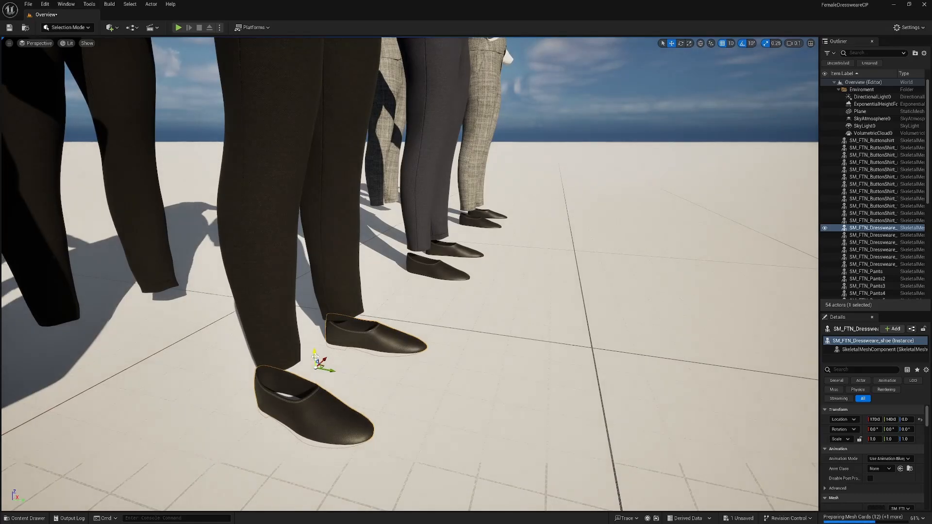
{"action": "left_click_drag", "start_coordinate": [328, 369], "coordinate": [611, 420]}
{"action": "key", "text": "s"}
{"action": "right_click_drag", "start_coordinate": [612, 421], "coordinate": [633, 437]}
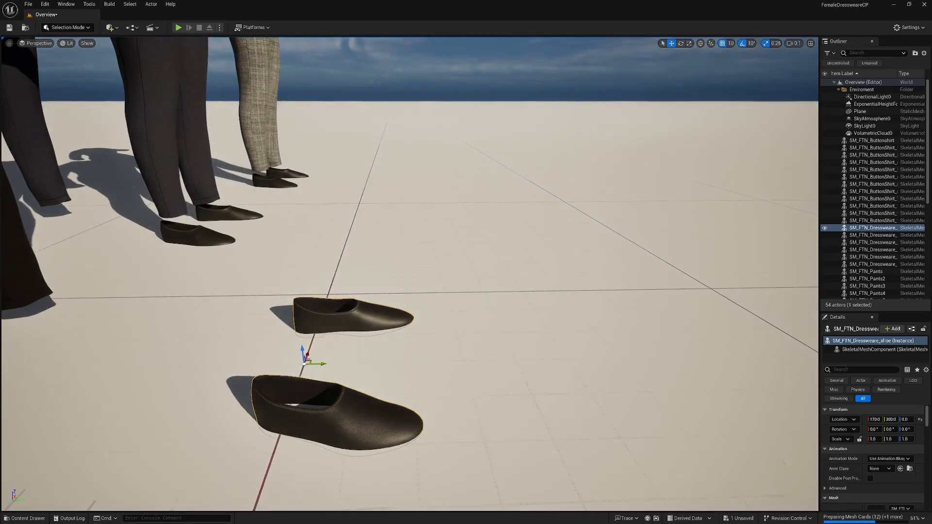
{"action": "left_click_drag", "start_coordinate": [904, 420], "coordinate": [908, 419]}
- Inspect the separated pair of black shoes up close and in relation to the vest outfits
{"action": "mouse_move", "coordinate": [630, 335]}
{"action": "right_mouse_down"}
{"action": "mouse_move", "coordinate": [616, 359]}
{"action": "mouse_move", "coordinate": [619, 315]}
{"action": "mouse_move", "coordinate": [613, 327]}
{"action": "right_mouse_up"}
{"action": "key", "text": "w"}
{"action": "key", "text": "s"}
{"action": "key", "text": "w"}
{"action": "mouse_move", "coordinate": [411, 266]}
{"action": "right_mouse_down"}
{"action": "mouse_move", "coordinate": [411, 248]}
{"action": "mouse_move", "coordinate": [214, 242]}
{"action": "mouse_move", "coordinate": [373, 286]}
{"action": "mouse_move", "coordinate": [437, 226]}
{"action": "mouse_move", "coordinate": [461, 310]}
{"action": "mouse_move", "coordinate": [410, 260]}
{"action": "right_mouse_up"}
{"action": "key", "text": "s"}
{"action": "key", "text": "d"}
{"action": "key", "text": "a"}
{"action": "key", "text": "s"}
{"action": "key", "text": "s"}
- Place the shoes back under the black vest outfit's trousers at Y 140 with a height of Z 7
{"action": "left_click_drag", "start_coordinate": [393, 386], "coordinate": [299, 341]}
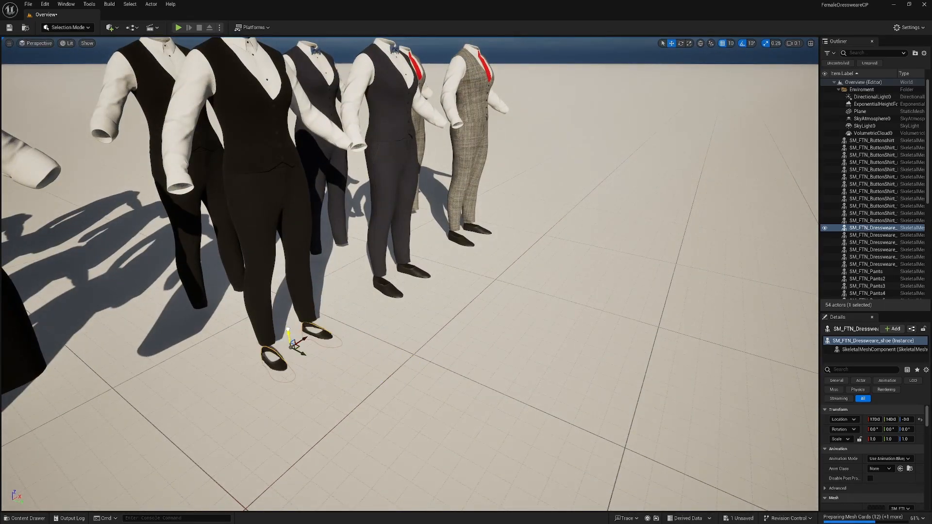
{"action": "key", "text": "f"}
{"action": "key", "text": "s"}
{"action": "right_click_drag", "start_coordinate": [432, 301], "coordinate": [409, 281]}
{"action": "key", "text": "s"}
{"action": "key", "text": "w"}
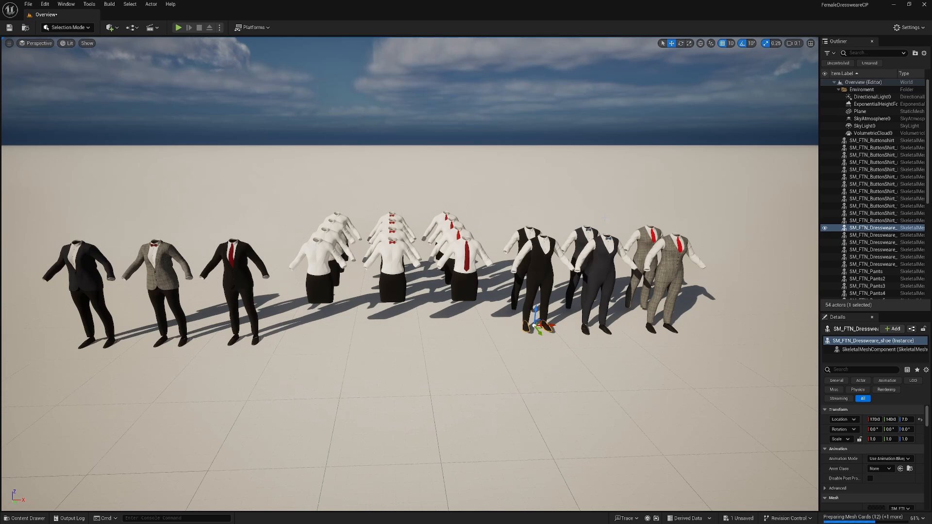
- Browse the project content to F_DresswearClothing > Mesh > FTN and enlarge the browser to review all its skeletal meshes
{"action": "left_click", "coordinate": [27, 518]}
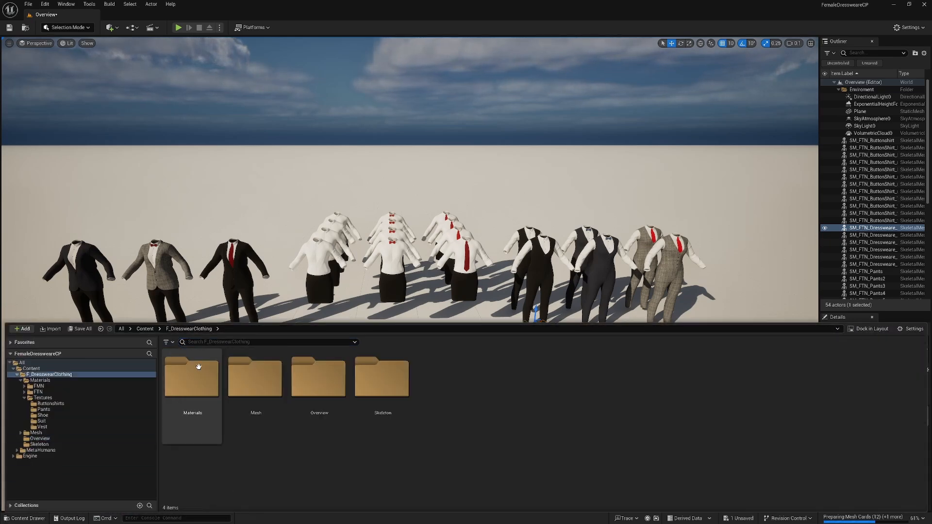
{"action": "left_click", "coordinate": [145, 329]}
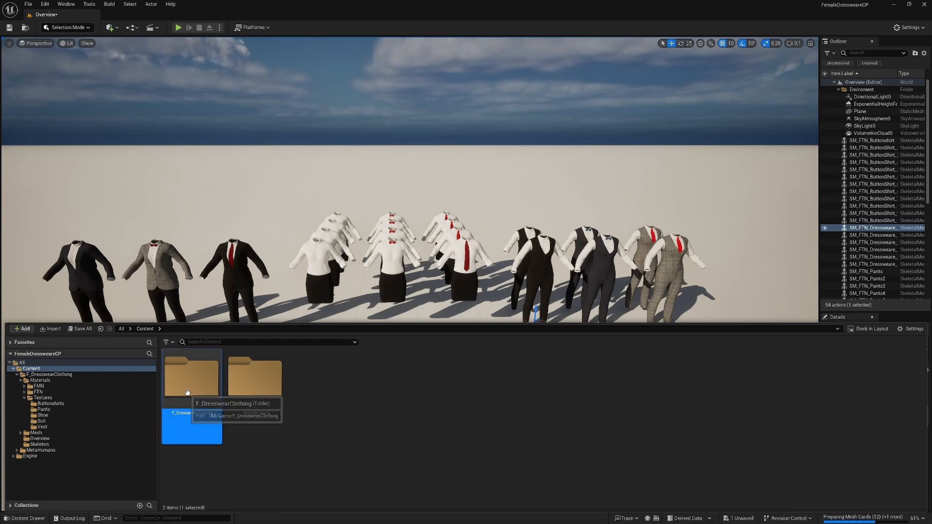
{"action": "double_click", "coordinate": [191, 378]}
{"action": "left_click", "coordinate": [144, 329]}
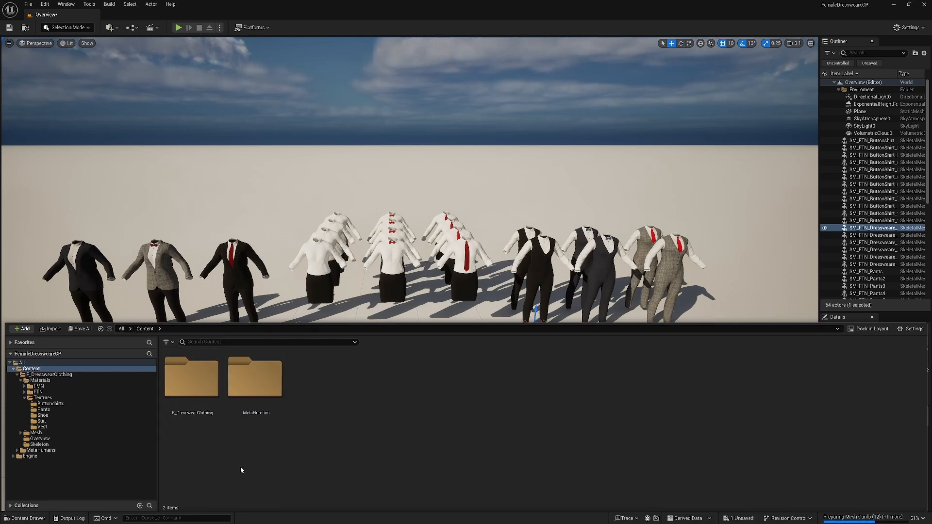
{"action": "double_click", "coordinate": [198, 385]}
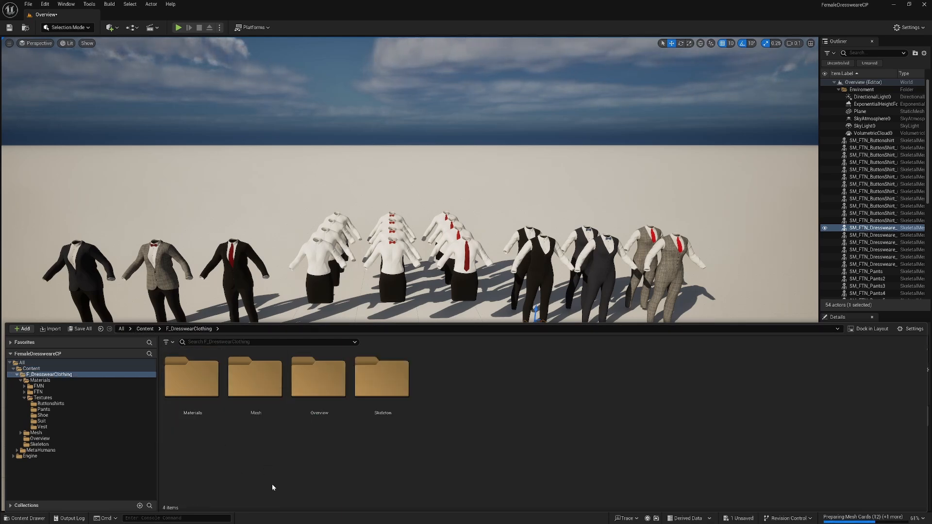
{"action": "double_click", "coordinate": [254, 381]}
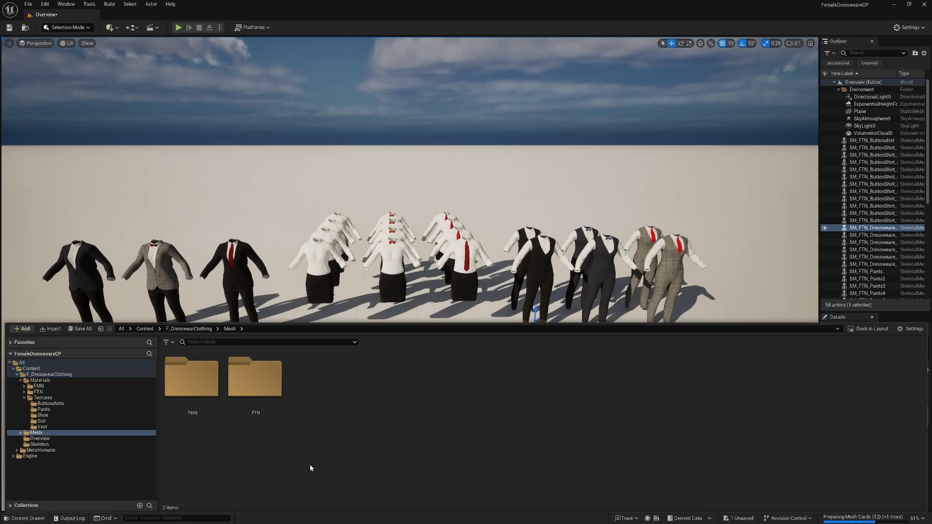
{"action": "double_click", "coordinate": [254, 406]}
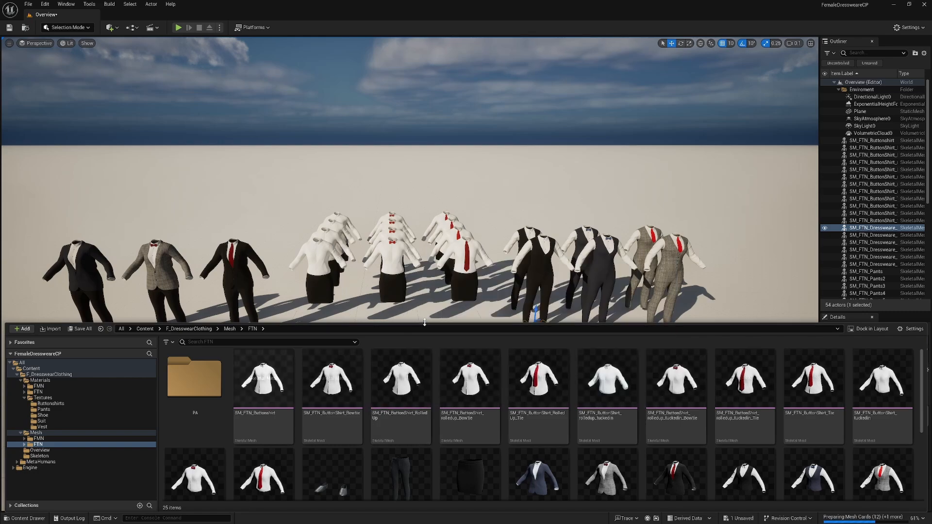
{"action": "left_click_drag", "start_coordinate": [424, 323], "coordinate": [427, 163]}
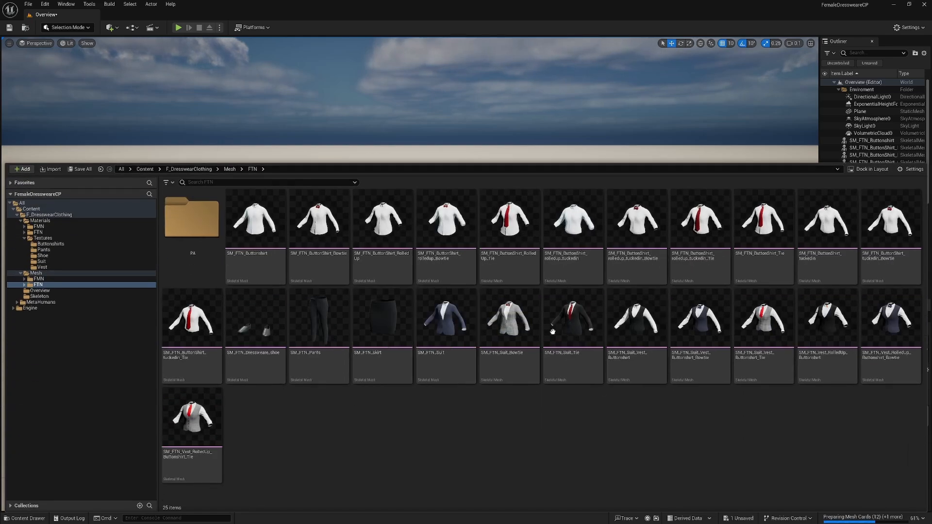
{"action": "left_click", "coordinate": [230, 169]}
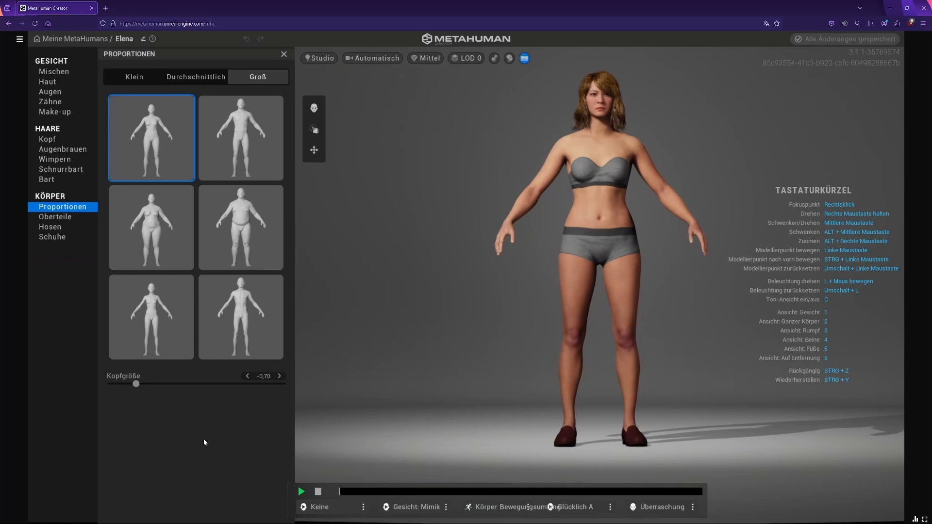
- Switch to MetaHuman Creator, show the character's shoe options (Schuhe) and inspect the fitted Halbschuhe
{"action": "left_click", "coordinate": [52, 238]}
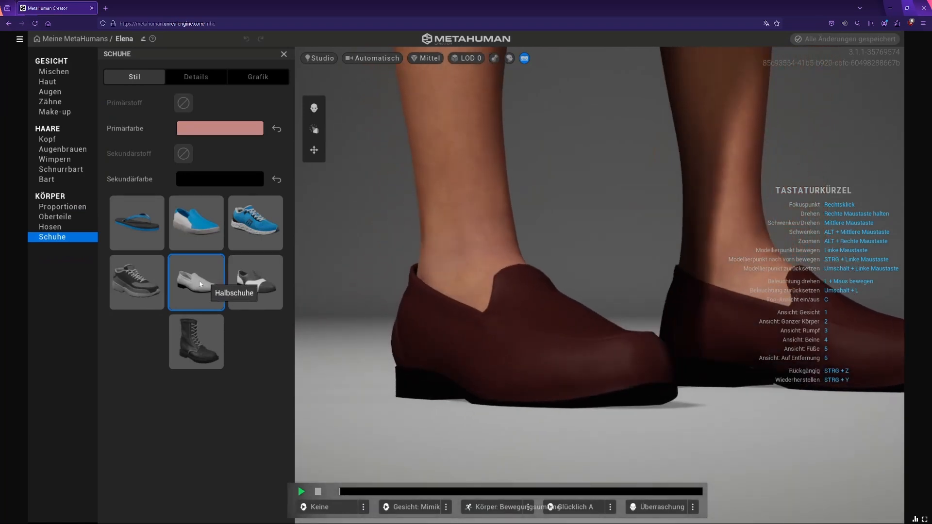
{"action": "right_click_drag", "start_coordinate": [599, 305], "coordinate": [474, 362]}
{"action": "scroll", "coordinate": [584, 196], "scroll_direction": "down", "scroll_amount": 5}
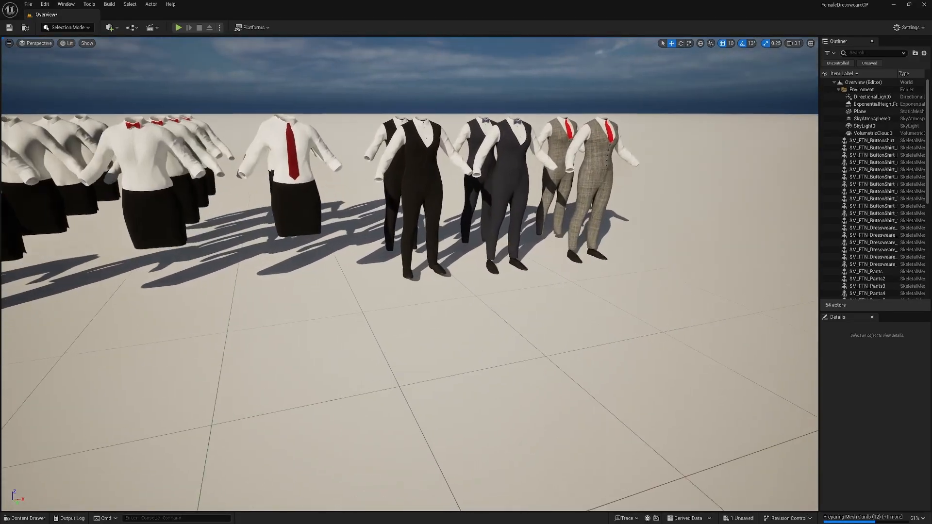
- Switch back to Unreal Editor and move the grey vest outfit's shoes forward to Y 250 for a close look
{"action": "left_click", "coordinate": [441, 279]}
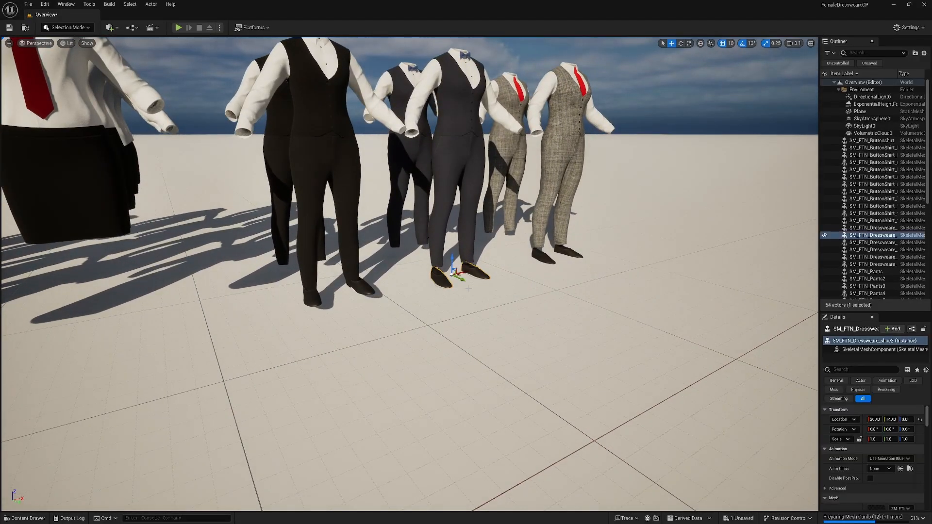
{"action": "left_click_drag", "start_coordinate": [463, 281], "coordinate": [599, 342]}
{"action": "mouse_move", "coordinate": [599, 342]}
{"action": "right_mouse_down"}
{"action": "mouse_move", "coordinate": [638, 357]}
{"action": "mouse_move", "coordinate": [612, 349]}
{"action": "right_mouse_up"}
{"action": "key", "text": "w"}
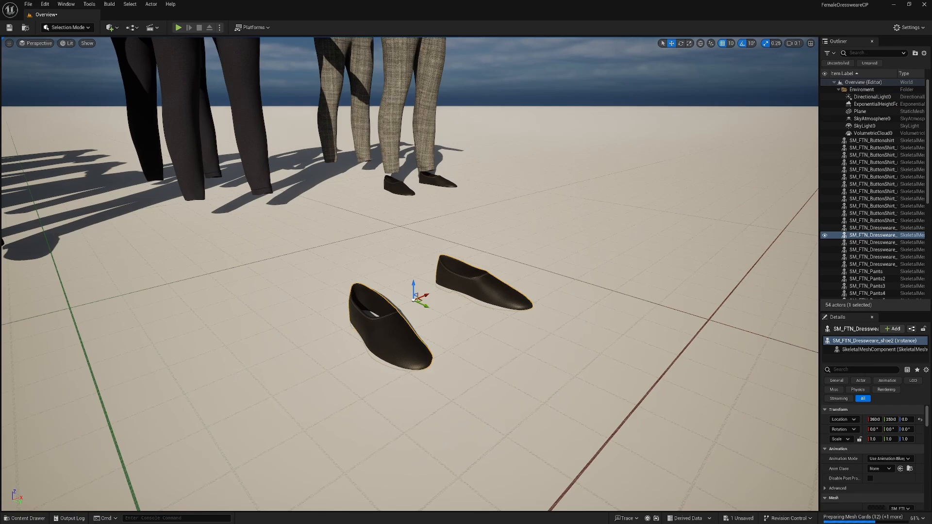
- Switch to MetaHuman Creator, try the Flache Schuhe on the character and reselect the Halbschuhe
{"action": "key", "text": "super"}
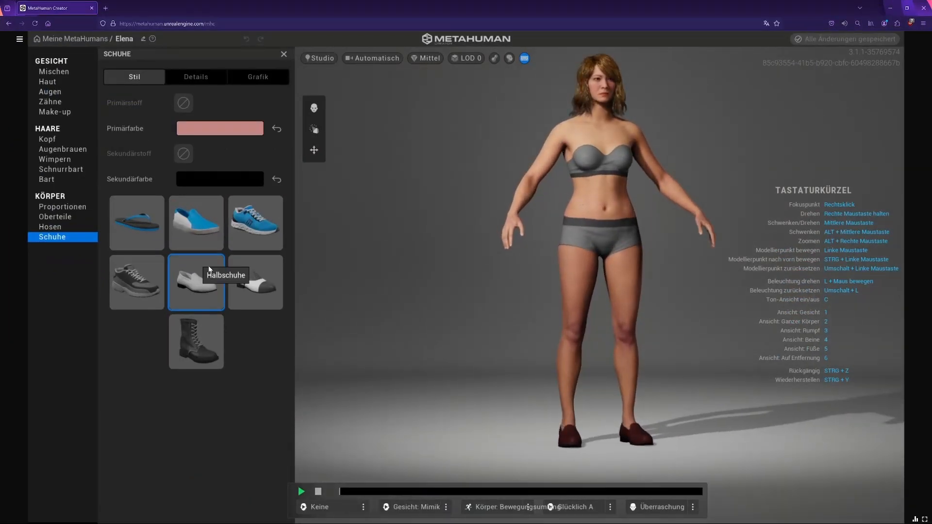
{"action": "left_click", "coordinate": [198, 224]}
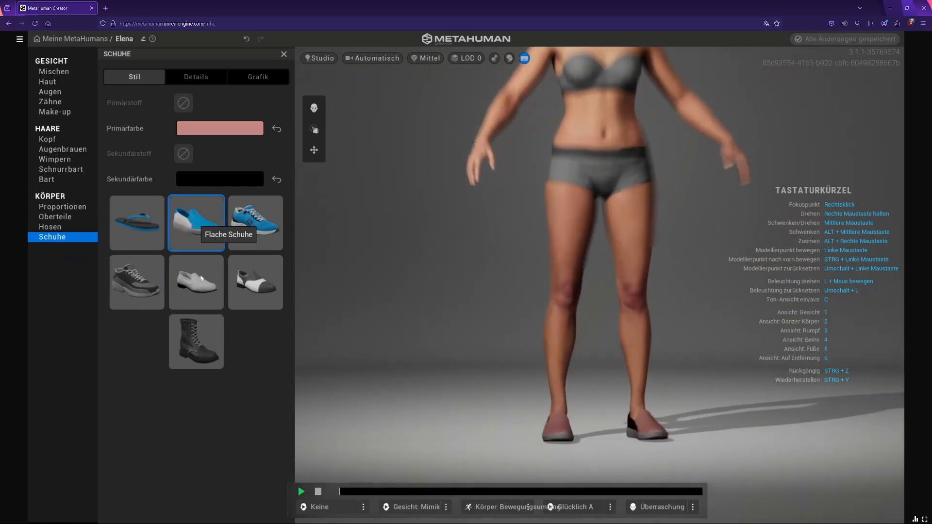
{"action": "left_click", "coordinate": [201, 277]}
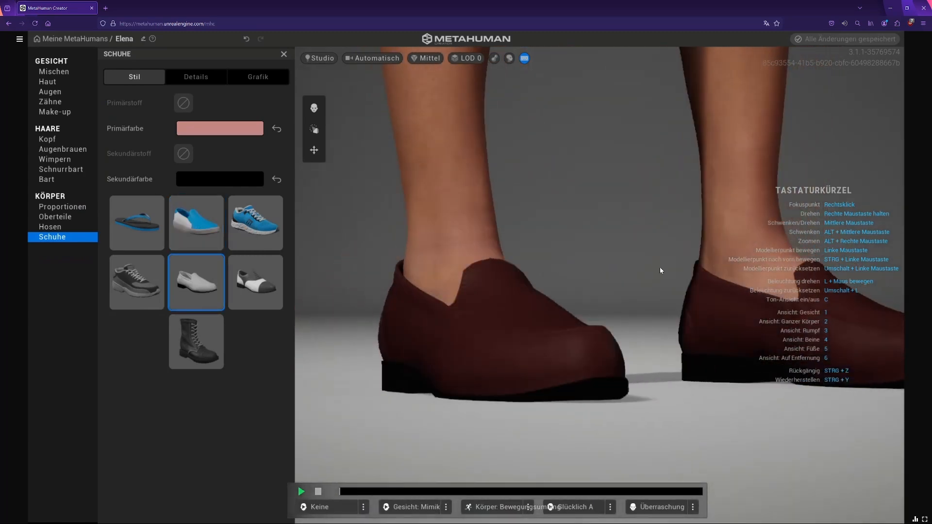
{"action": "scroll", "coordinate": [660, 270], "scroll_direction": "down", "scroll_amount": 5}
{"action": "middle_click_drag", "start_coordinate": [580, 218], "coordinate": [439, 367]}
{"action": "scroll", "coordinate": [607, 143], "scroll_direction": "down", "scroll_amount": 8}
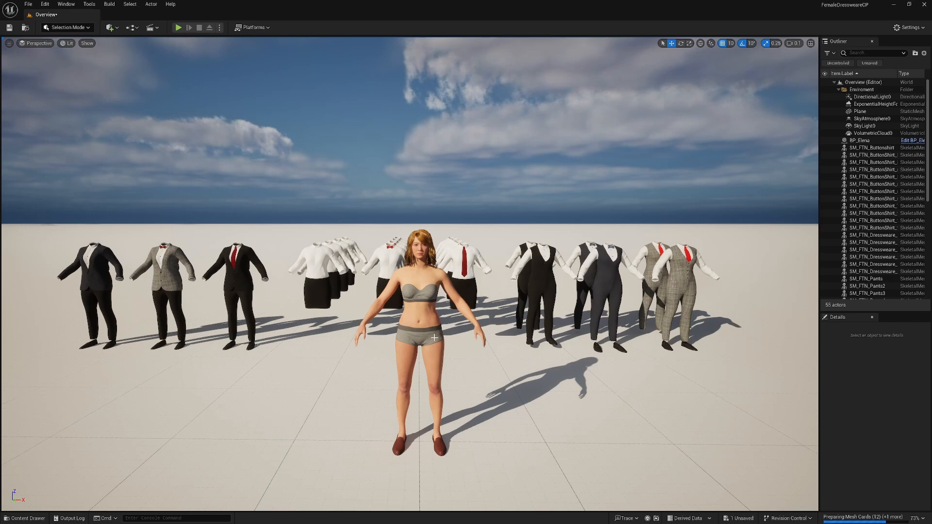
- Open the BP_Elena blueprint from the project content, maximise its editor and display the character in the 3D viewport
{"action": "left_click", "coordinate": [24, 517]}
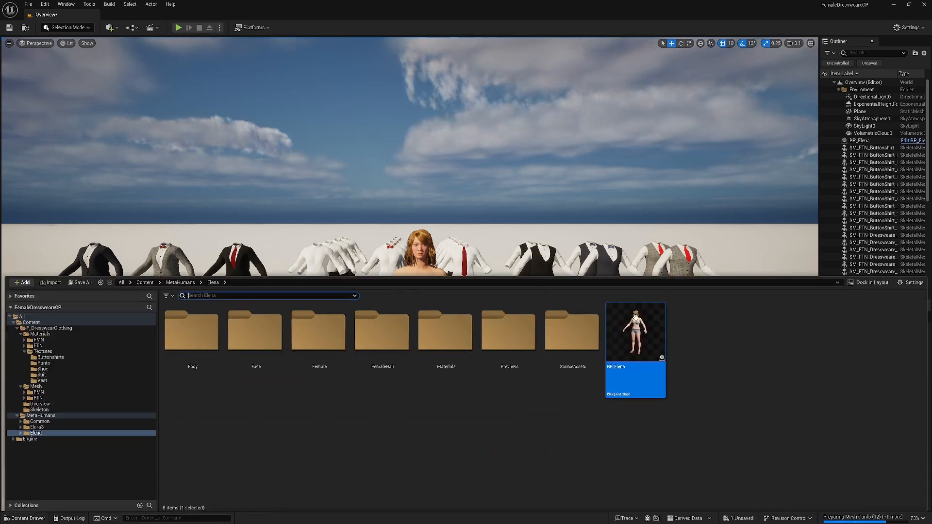
{"action": "double_click", "coordinate": [635, 318]}
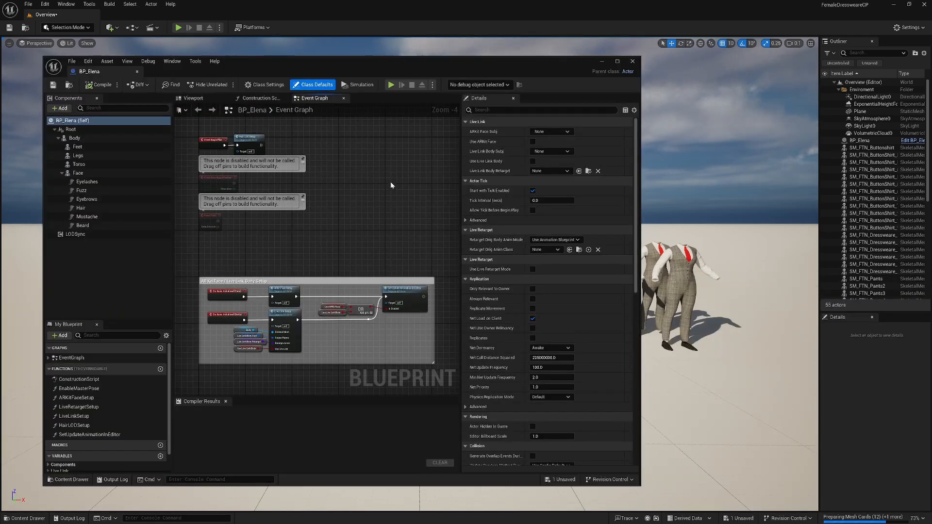
{"action": "double_click", "coordinate": [468, 69]}
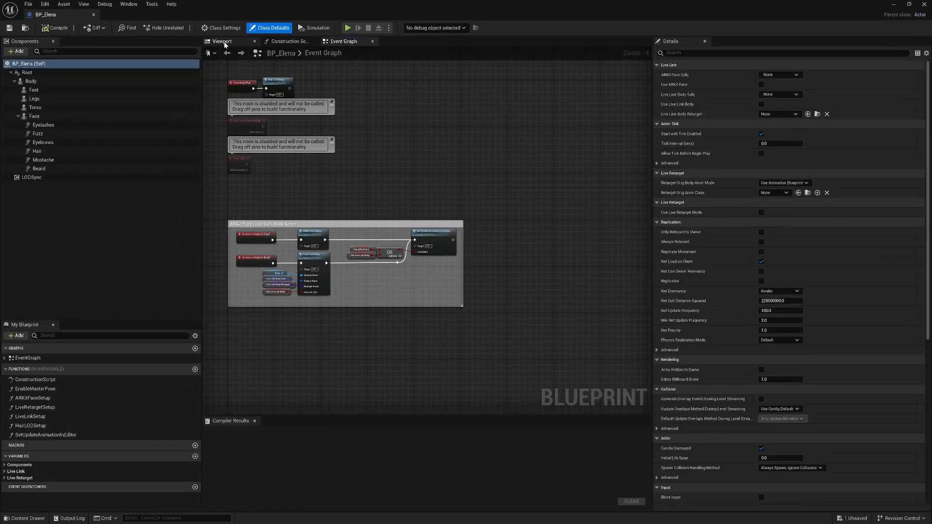
{"action": "left_click", "coordinate": [223, 42]}
- Set the LODSync component's Forced LOD to 1 and get a closer front view of the character
{"action": "left_click", "coordinate": [34, 177]}
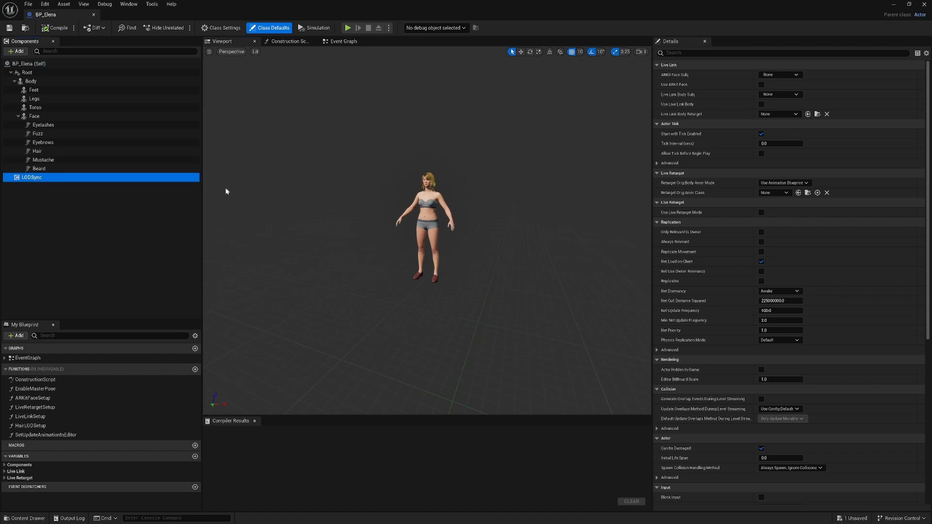
{"action": "left_click", "coordinate": [772, 154]}
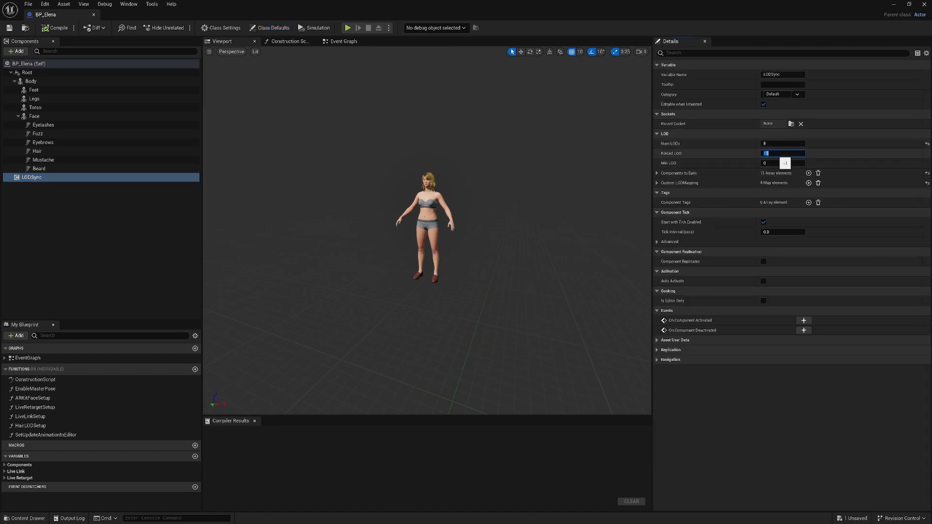
{"action": "right_click_drag", "start_coordinate": [492, 177], "coordinate": [537, 178]}
{"action": "key", "text": "w"}
{"action": "key", "text": "a"}
{"action": "key", "text": "d"}
{"action": "key", "text": "s"}
- Lower the blueprint viewport's camera speed to 0.1 and frame the whole character from the front
{"action": "left_click", "coordinate": [642, 52]}
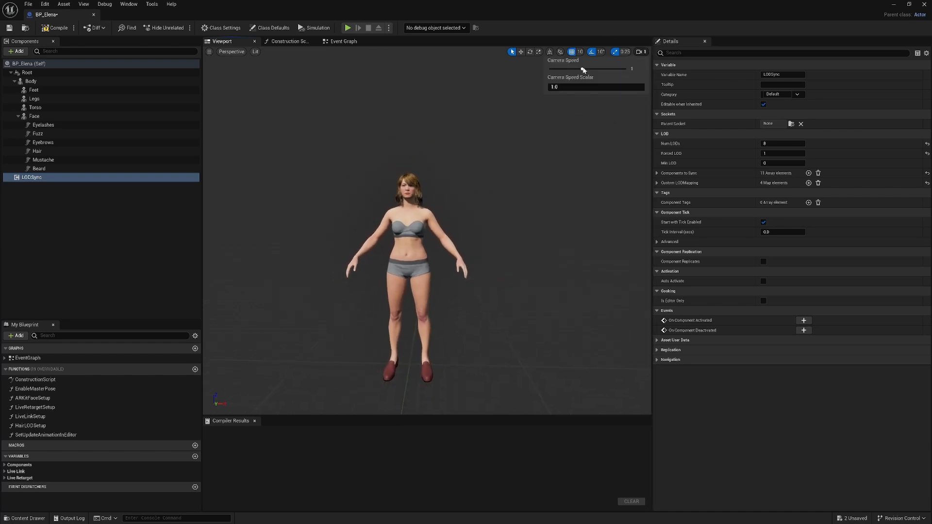
{"action": "left_click_drag", "start_coordinate": [583, 68], "coordinate": [566, 69]}
{"action": "right_click_drag", "start_coordinate": [490, 166], "coordinate": [500, 172]}
{"action": "key", "text": "s"}
{"action": "key", "text": "a"}
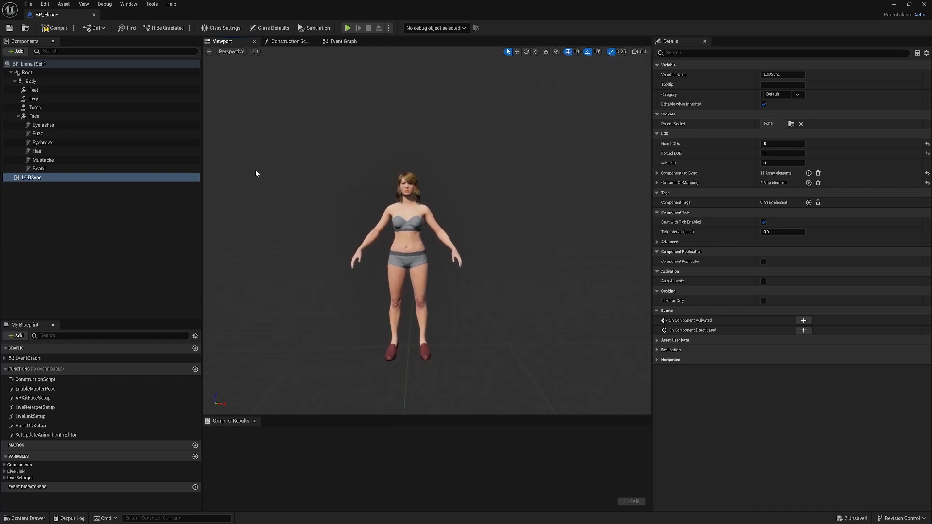
- Collapse the Face component's children, go through the body part components and select Torso
{"action": "left_click", "coordinate": [18, 117]}
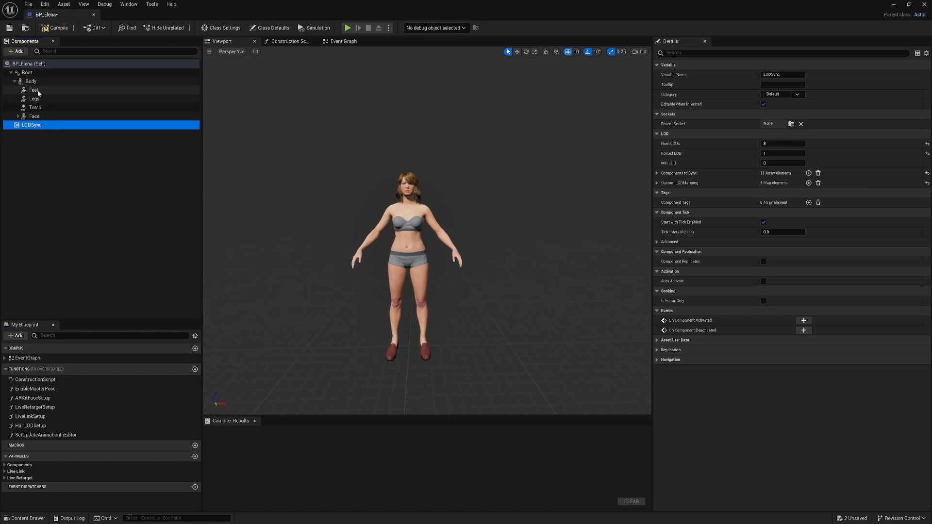
{"action": "left_click", "coordinate": [35, 98]}
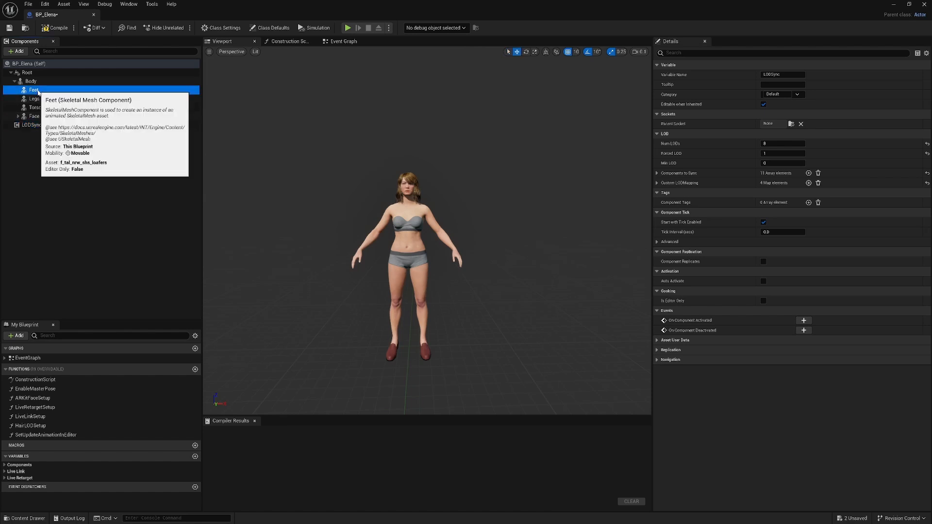
{"action": "left_click", "coordinate": [36, 108]}
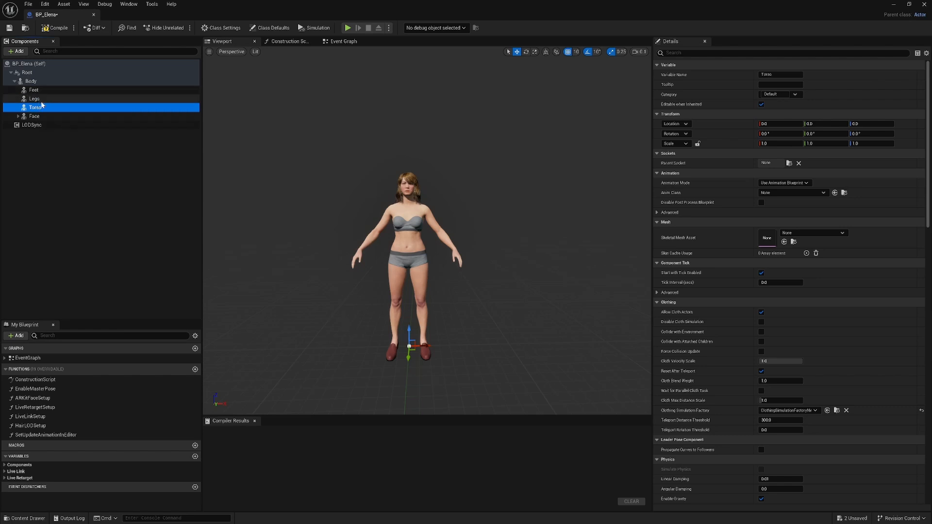
{"action": "key", "text": "F2"}
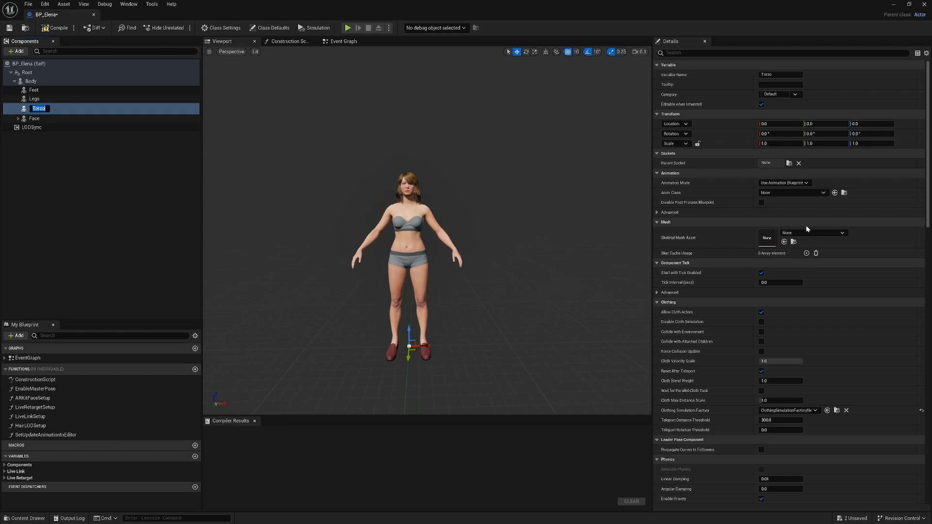
- Browse the project content to F_DresswearClothing > Mesh > FTN
{"action": "left_click", "coordinate": [35, 518]}
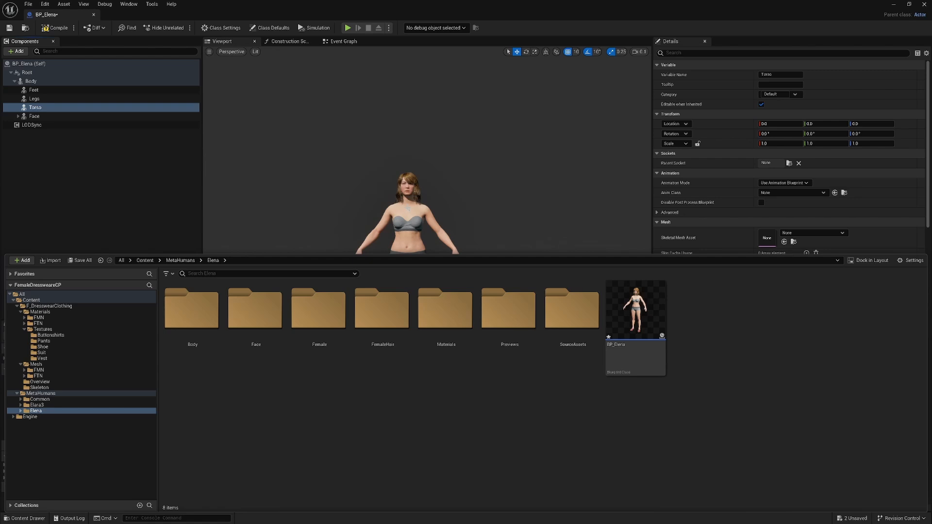
{"action": "left_click", "coordinate": [180, 260]}
{"action": "left_click", "coordinate": [145, 260]}
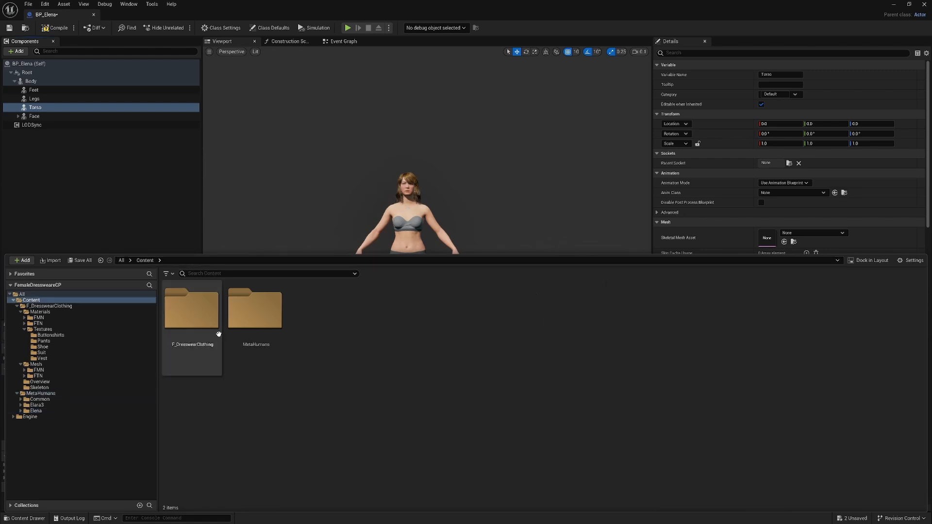
{"action": "double_click", "coordinate": [200, 332]}
{"action": "double_click", "coordinate": [254, 340]}
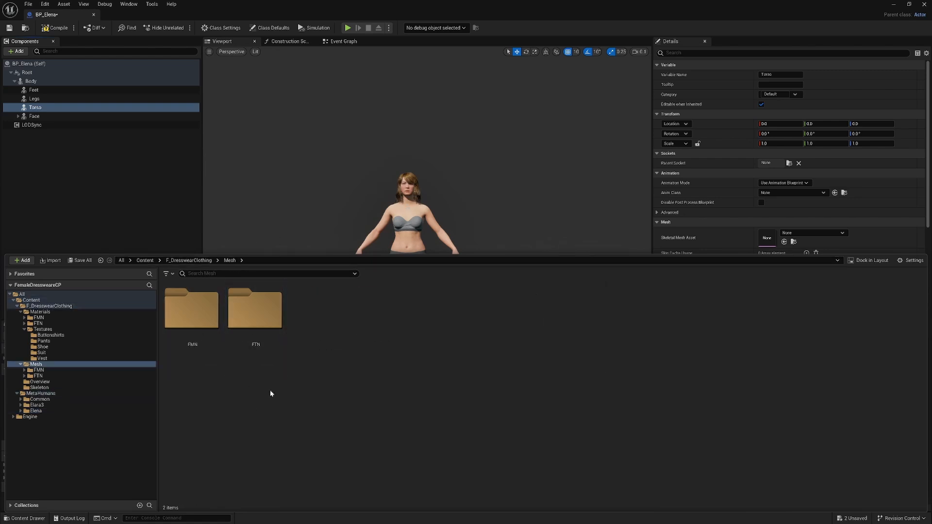
{"action": "double_click", "coordinate": [264, 306]}
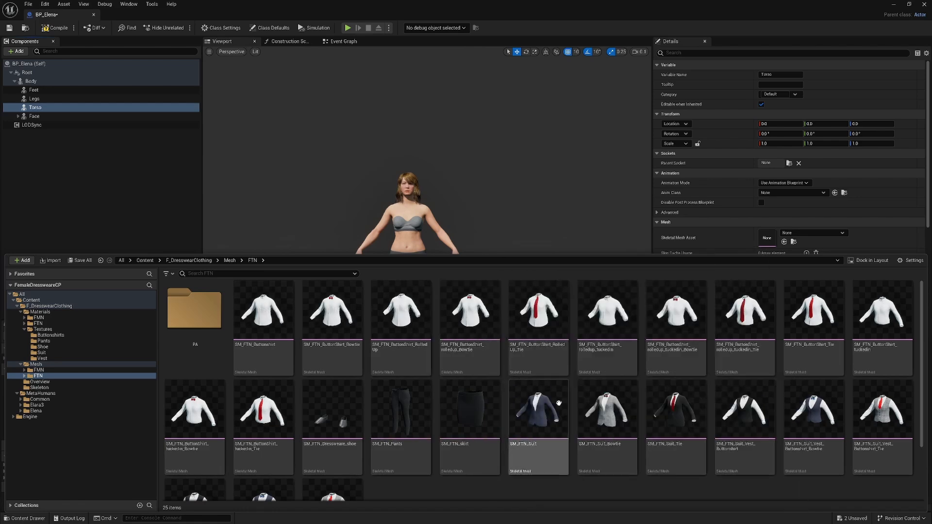
- Assign SM_FTN_ButtonShirt_RolledUp_Tie as the Torso component's skeletal mesh asset
{"action": "left_click", "coordinate": [530, 331]}
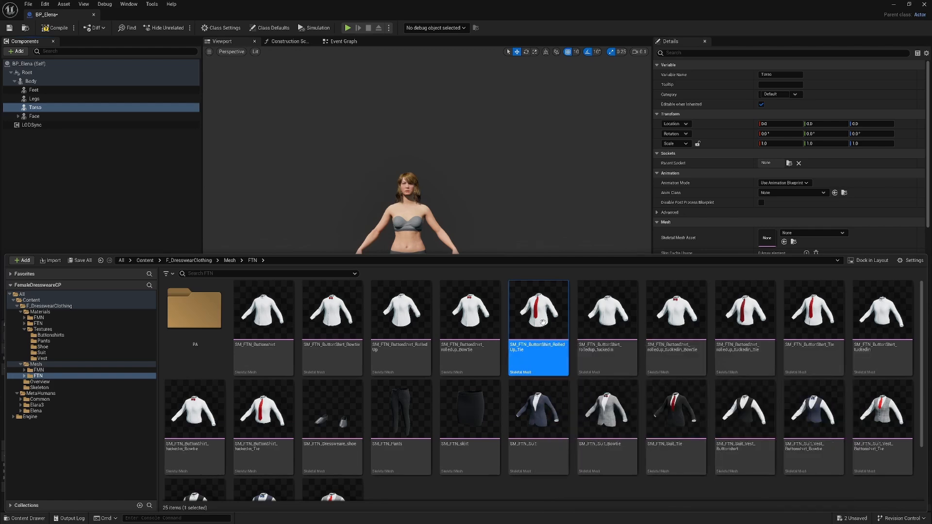
{"action": "left_click", "coordinate": [547, 212]}
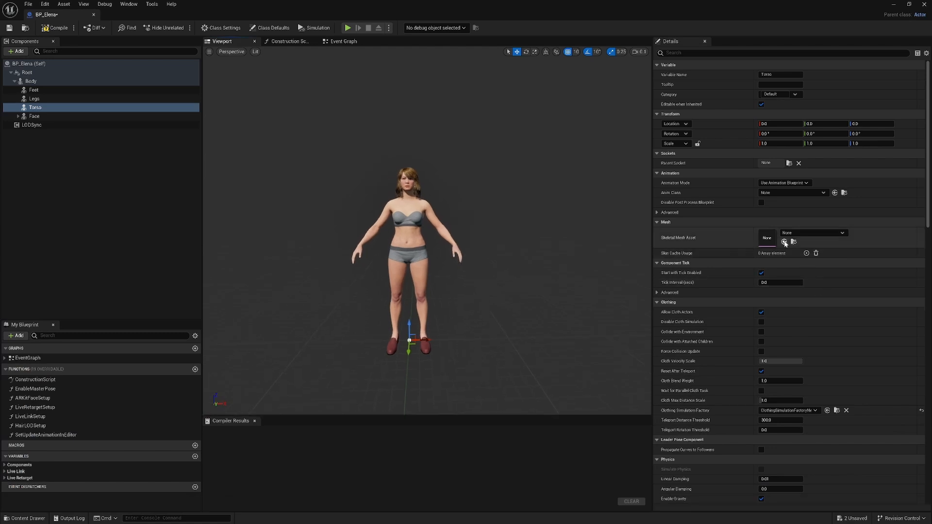
{"action": "left_click", "coordinate": [784, 242]}
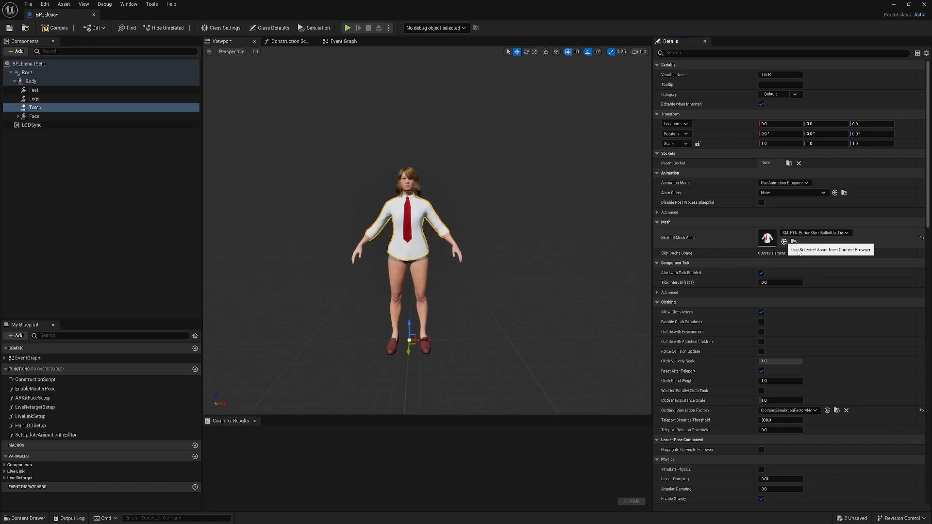
- Examine the skeletal meshes available for the Torso, filter them by "suit", and review the clothing in the FTN folder
{"action": "left_click", "coordinate": [817, 233]}
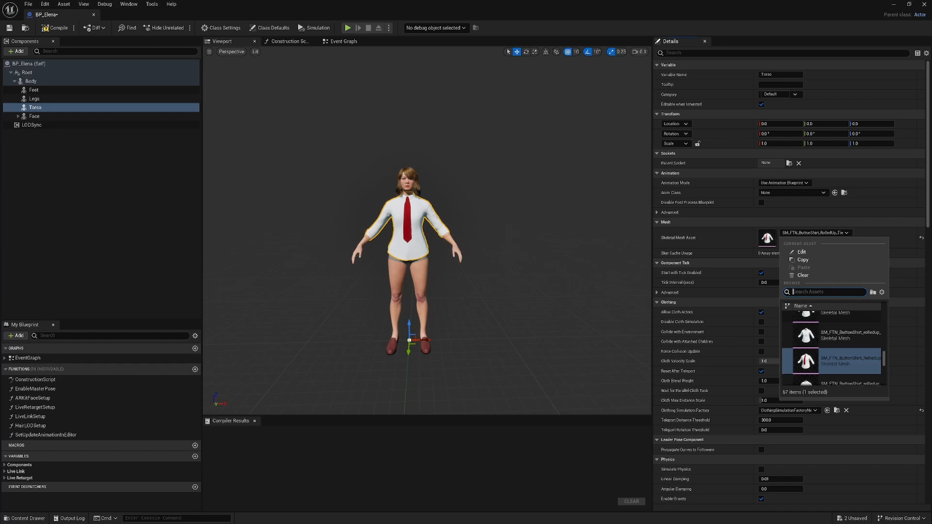
{"action": "scroll", "coordinate": [833, 345], "scroll_direction": "down", "scroll_amount": 5}
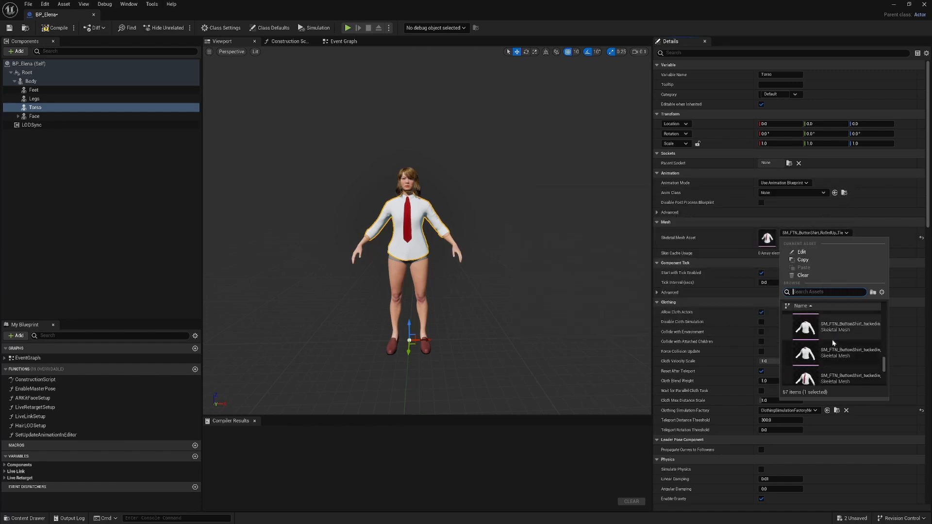
{"action": "scroll", "coordinate": [830, 344], "scroll_direction": "up", "scroll_amount": 1}
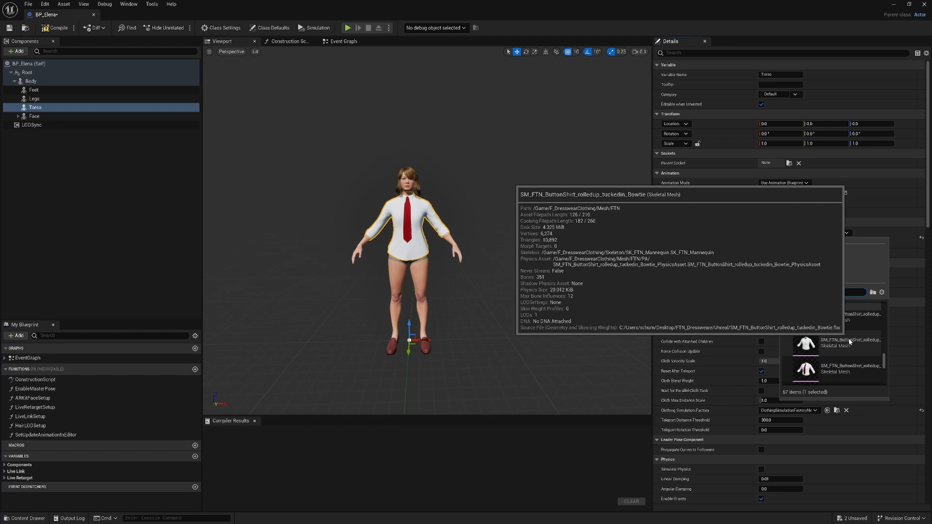
{"action": "scroll", "coordinate": [832, 342], "scroll_direction": "up", "scroll_amount": 2}
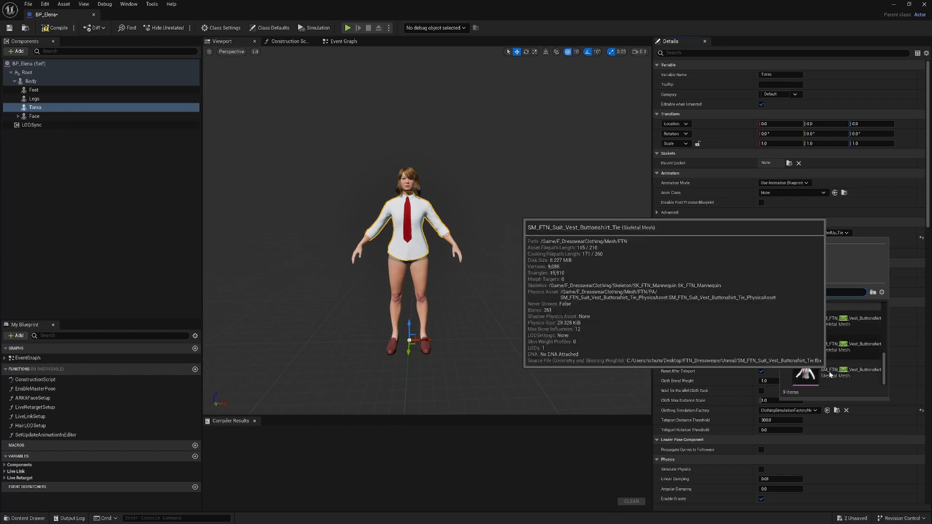
{"action": "mouse_move", "coordinate": [830, 374]}
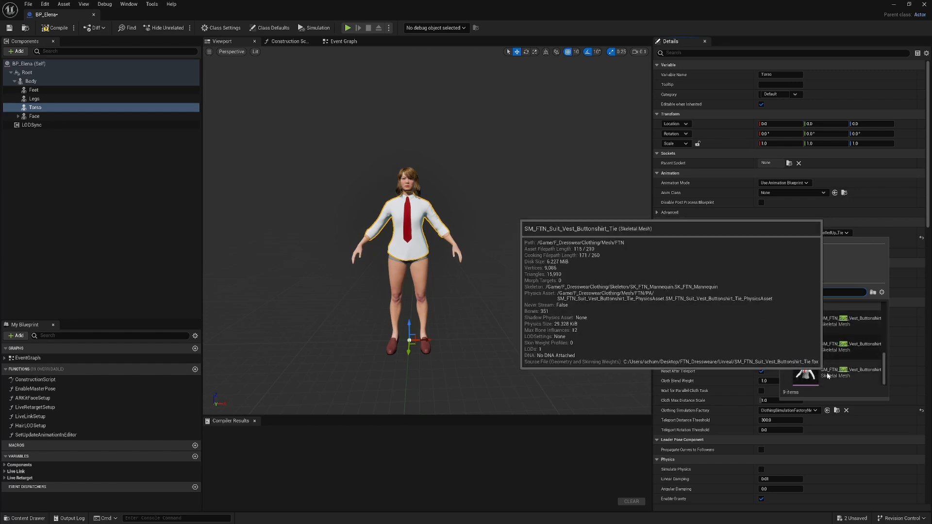
{"action": "mouse_move", "coordinate": [833, 350]}
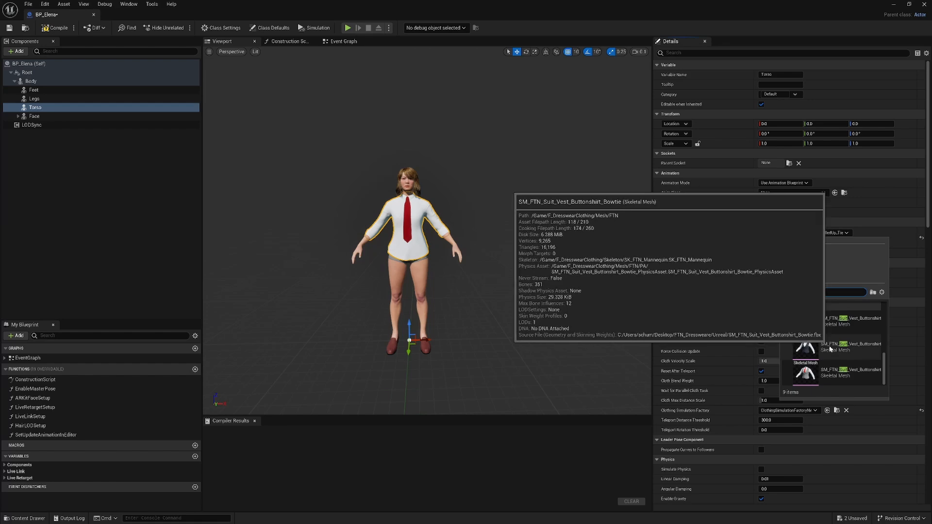
{"action": "scroll", "coordinate": [833, 348], "scroll_direction": "up", "scroll_amount": 3}
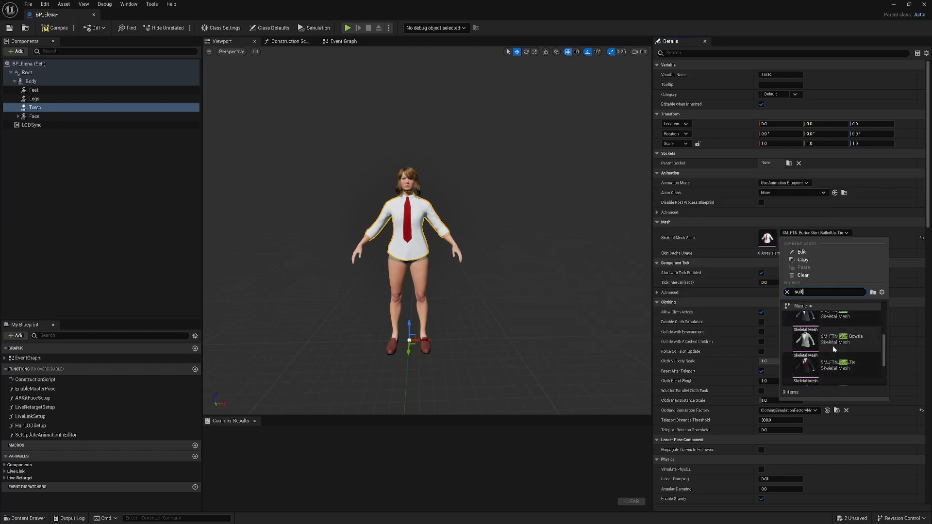
{"action": "mouse_move", "coordinate": [832, 328]}
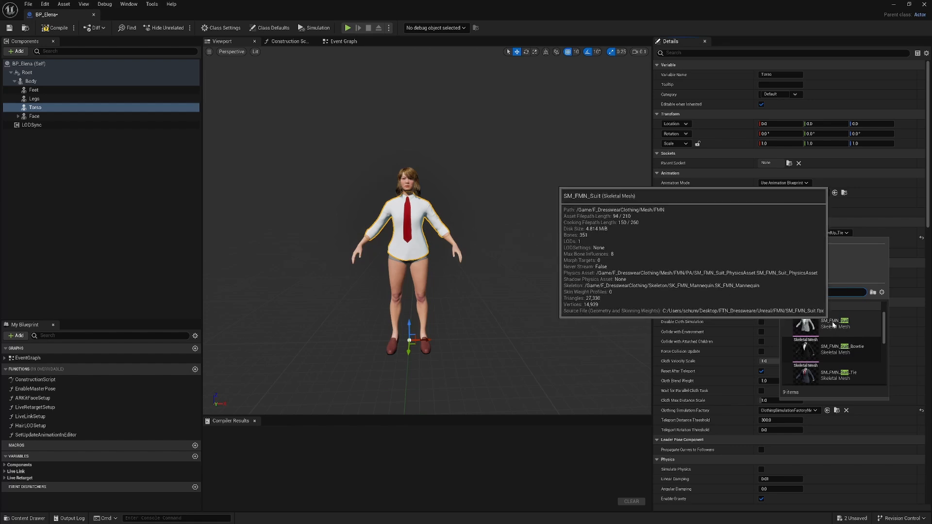
{"action": "scroll", "coordinate": [832, 335], "scroll_direction": "down", "scroll_amount": 3}
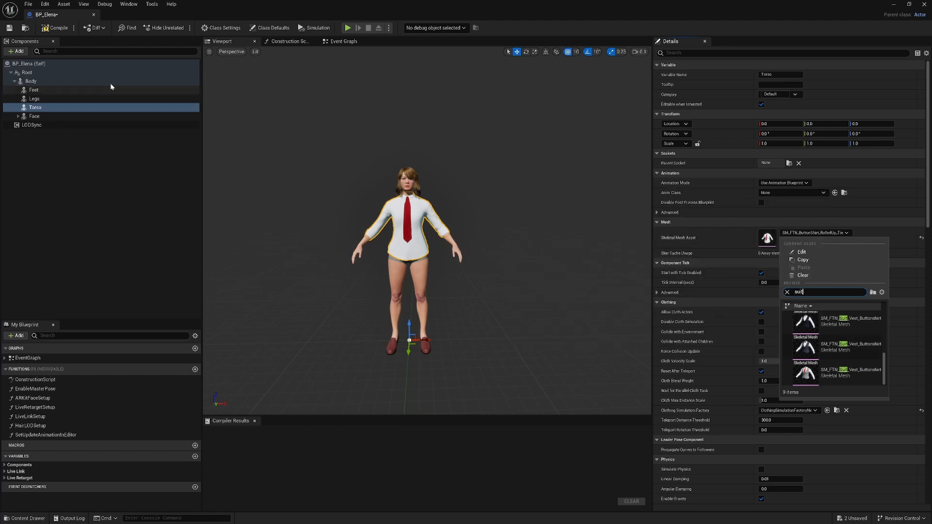
{"action": "left_click", "coordinate": [31, 518]}
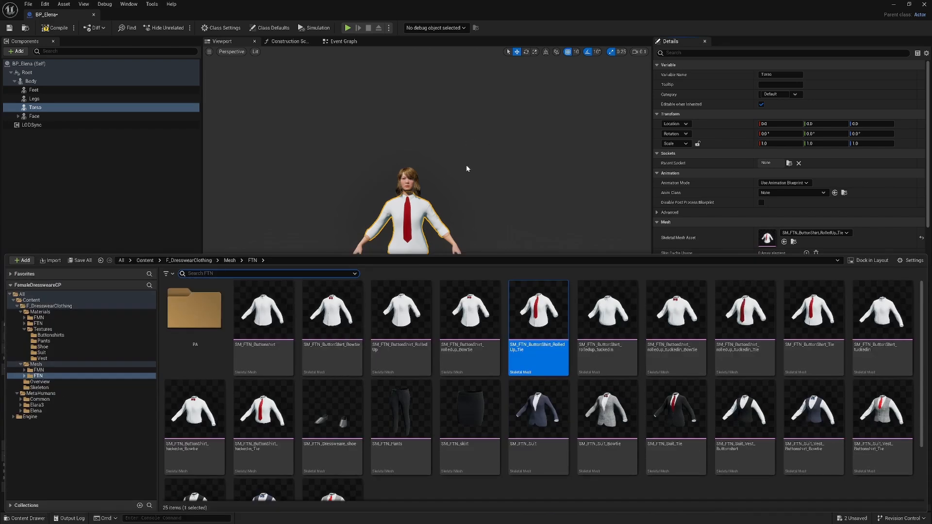
{"action": "scroll", "coordinate": [691, 380], "scroll_direction": "down", "scroll_amount": 1}
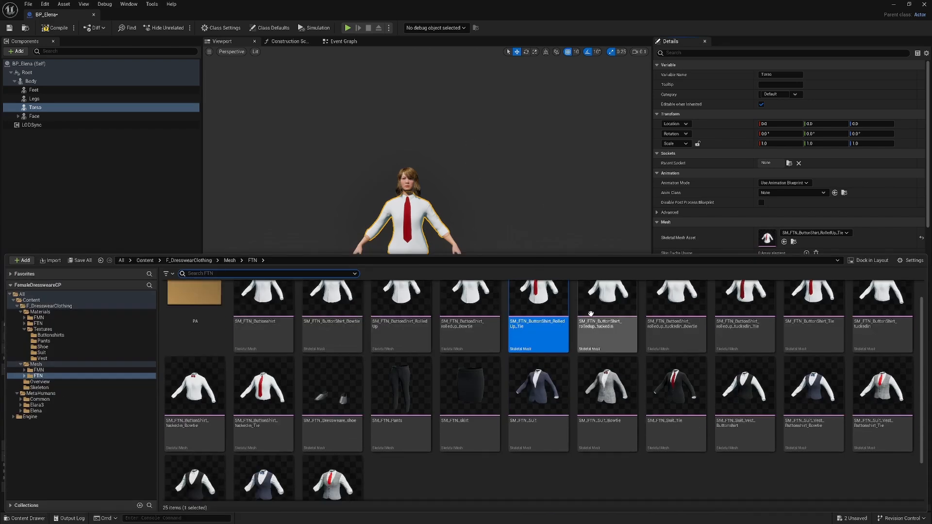
{"action": "scroll", "coordinate": [539, 383], "scroll_direction": "up", "scroll_amount": 1}
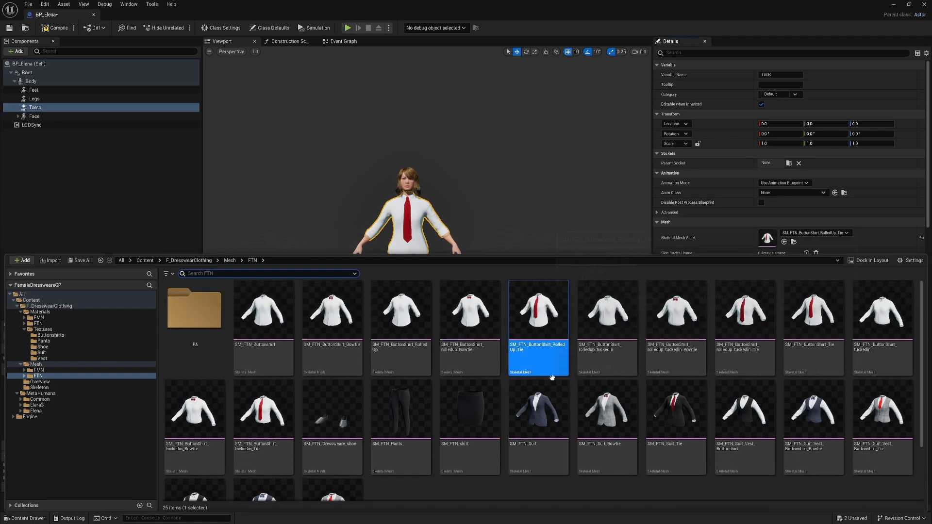
- Find "pants" among the skeletal meshes and assign SM_FTN_Pants to the Legs component
{"action": "left_click", "coordinate": [34, 98]}
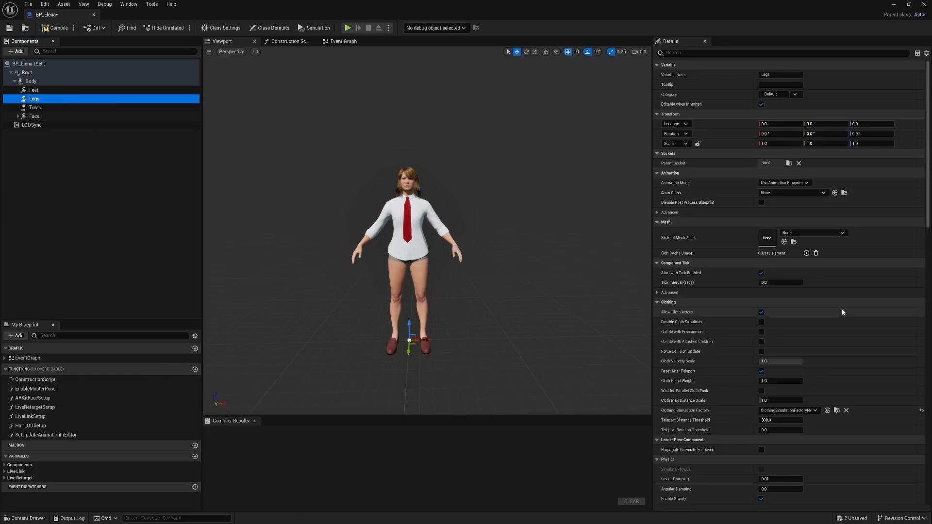
{"action": "left_click", "coordinate": [814, 233]}
{"action": "type", "text": "pan"}
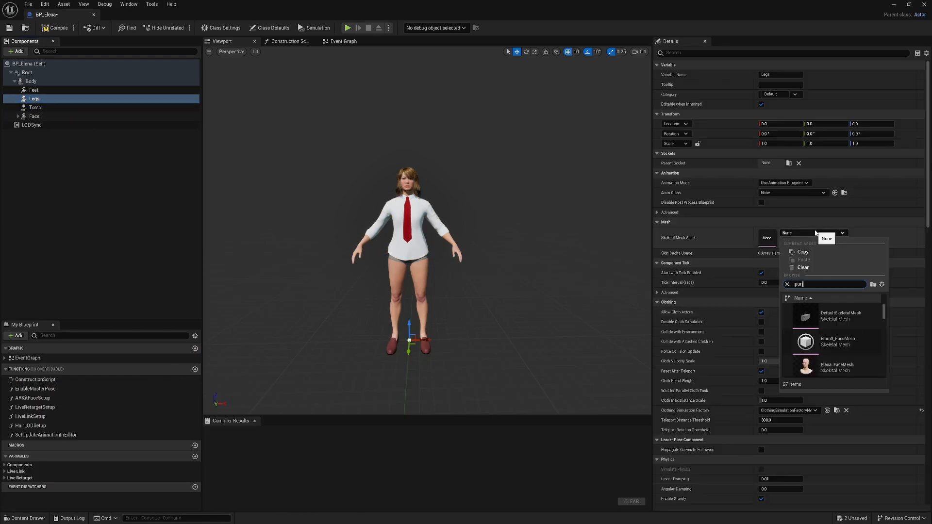
{"action": "type", "text": "ts"}
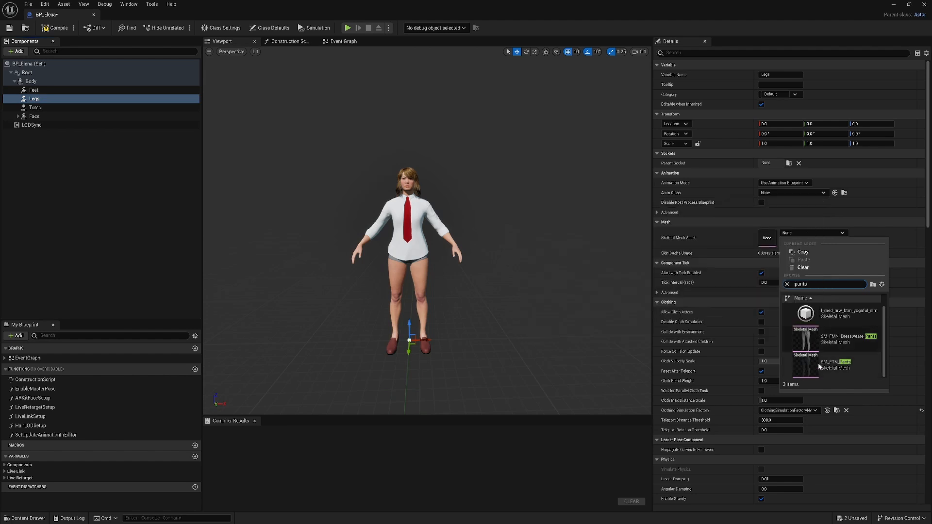
{"action": "left_click", "coordinate": [820, 365]}
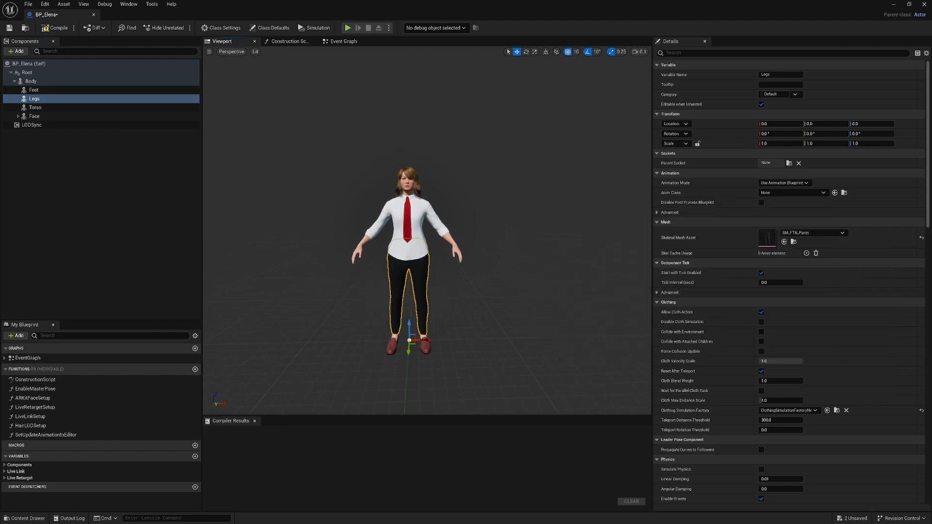
- Replace the Legs component's skeletal mesh asset with SM_FTN_skirt
{"action": "mouse_move", "coordinate": [427, 230]}
{"action": "right_mouse_down"}
{"action": "mouse_move", "coordinate": [419, 240]}
{"action": "mouse_move", "coordinate": [440, 244]}
{"action": "right_mouse_up"}
{"action": "key", "text": "w"}
{"action": "key", "text": "w"}
{"action": "key", "text": "s"}
{"action": "left_click", "coordinate": [795, 234]}
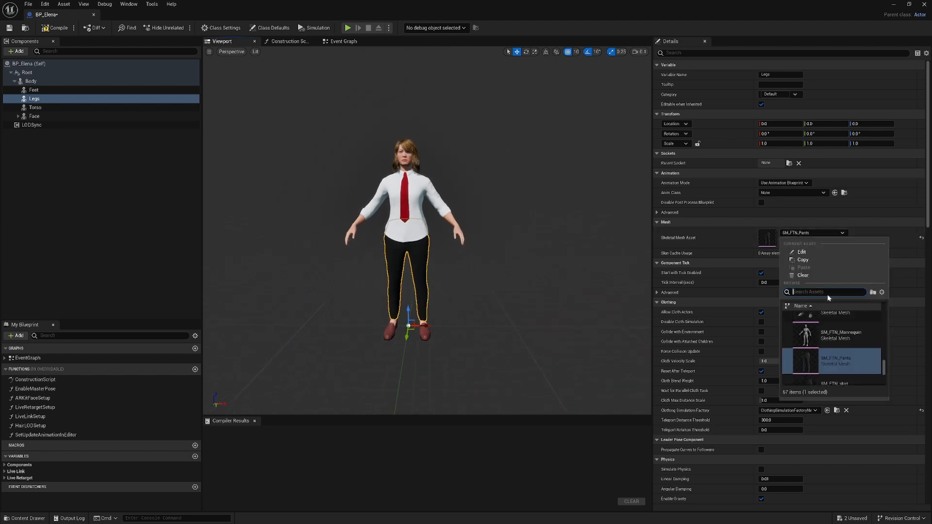
{"action": "scroll", "coordinate": [832, 349], "scroll_direction": "down", "scroll_amount": 2}
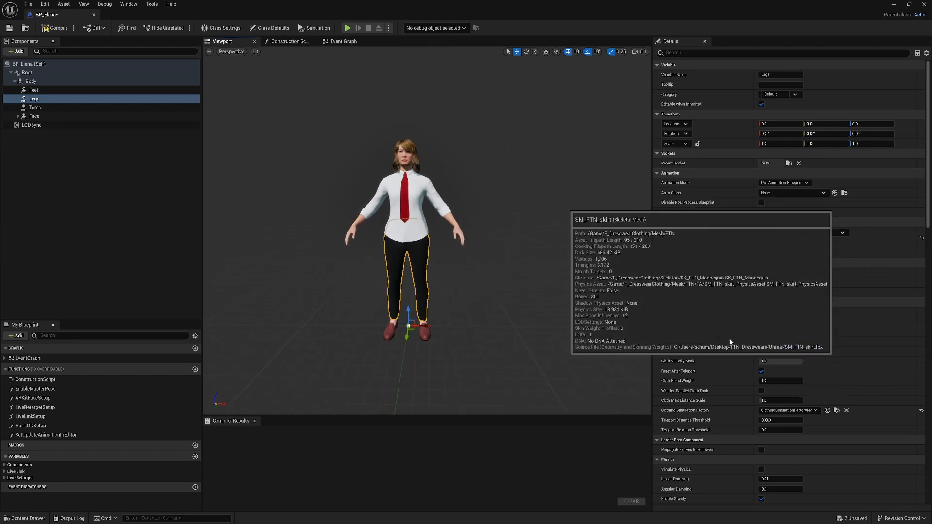
{"action": "left_click", "coordinate": [825, 369]}
{"action": "mouse_move", "coordinate": [475, 256]}
{"action": "right_mouse_down"}
{"action": "mouse_move", "coordinate": [611, 262]}
{"action": "mouse_move", "coordinate": [485, 262]}
{"action": "mouse_move", "coordinate": [528, 260]}
{"action": "mouse_move", "coordinate": [495, 247]}
{"action": "mouse_move", "coordinate": [477, 259]}
{"action": "mouse_move", "coordinate": [490, 264]}
{"action": "right_mouse_up"}
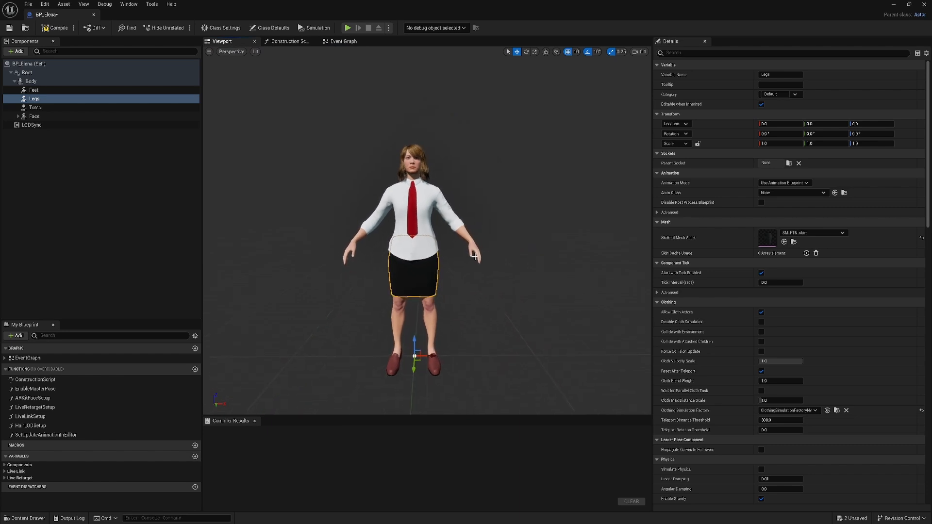
- Assign SM_FTN_Dressweare_shoe from the FTN mesh folder as the Feet component's skeletal mesh asset
{"action": "left_click", "coordinate": [48, 90]}
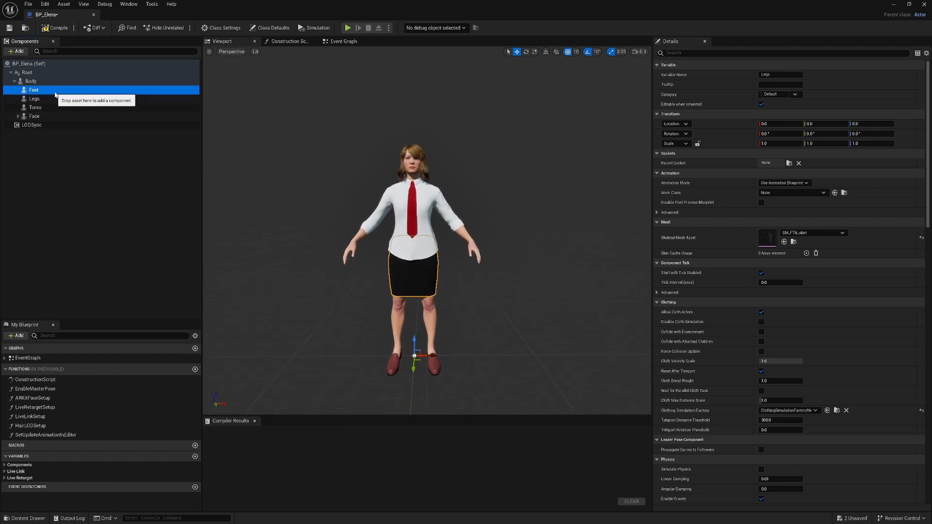
{"action": "left_click", "coordinate": [837, 235]}
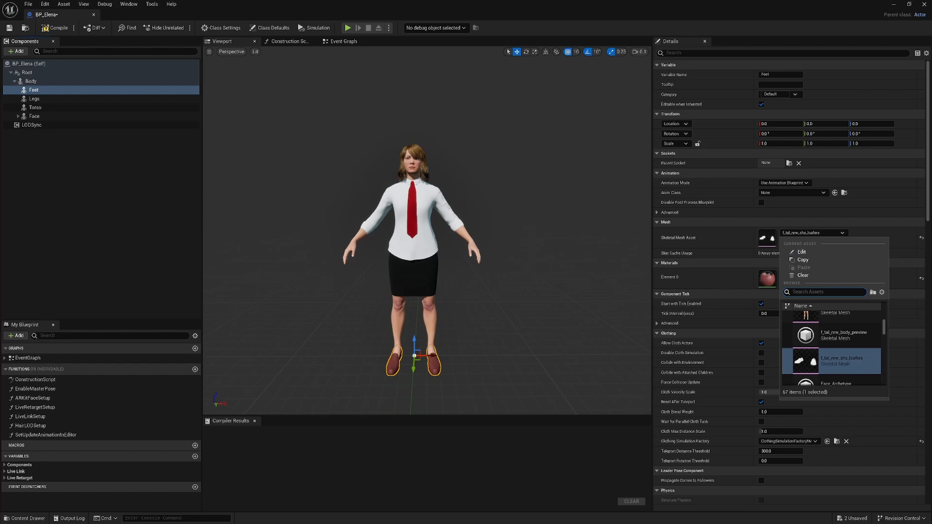
{"action": "left_click", "coordinate": [24, 518]}
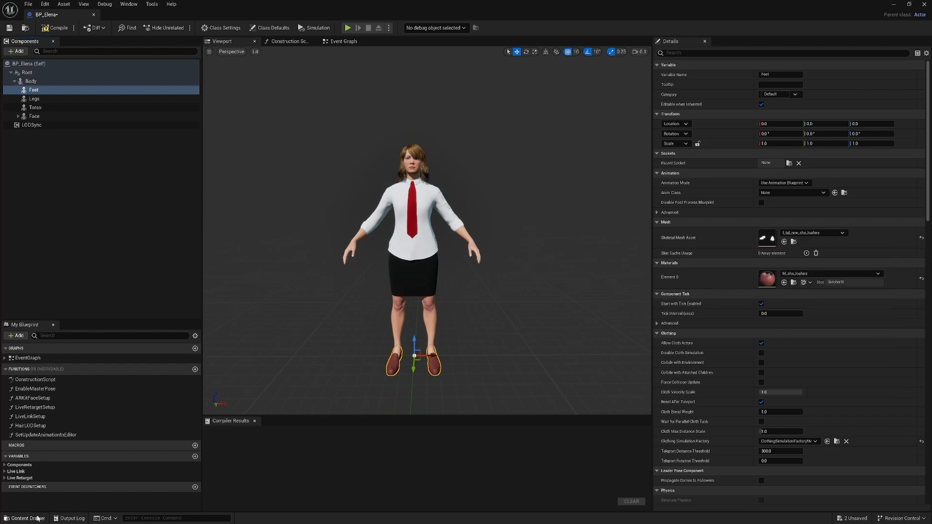
{"action": "left_click", "coordinate": [335, 409]}
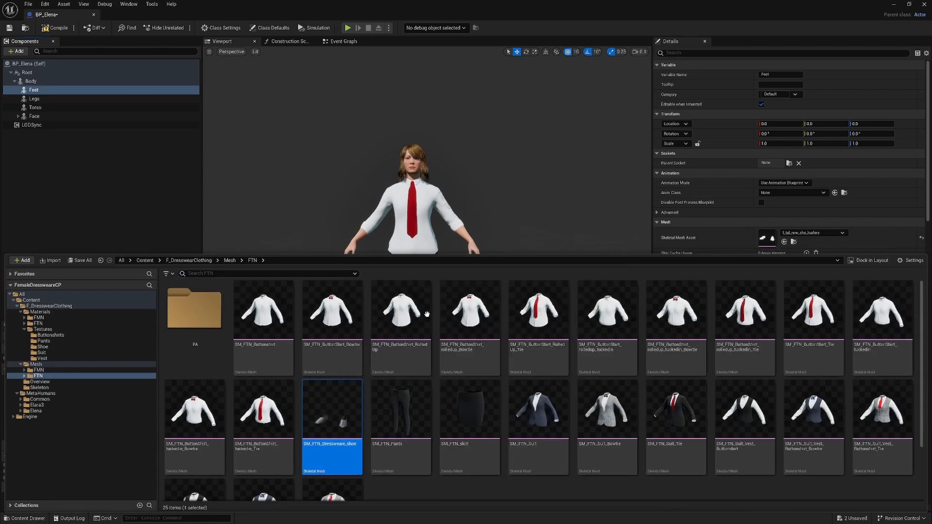
{"action": "scroll", "coordinate": [327, 413], "scroll_direction": "down", "scroll_amount": 1}
{"action": "left_click", "coordinate": [501, 214]}
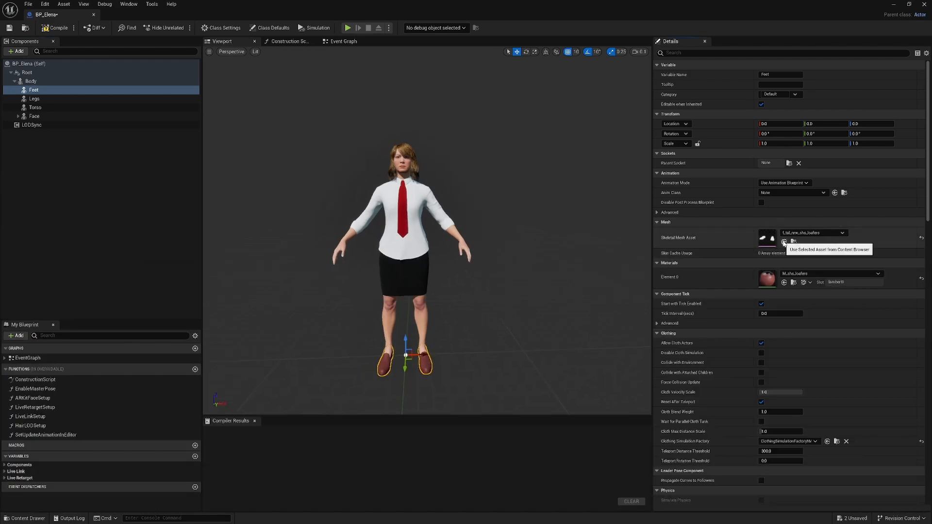
{"action": "left_click", "coordinate": [783, 243]}
{"action": "key", "text": "f"}
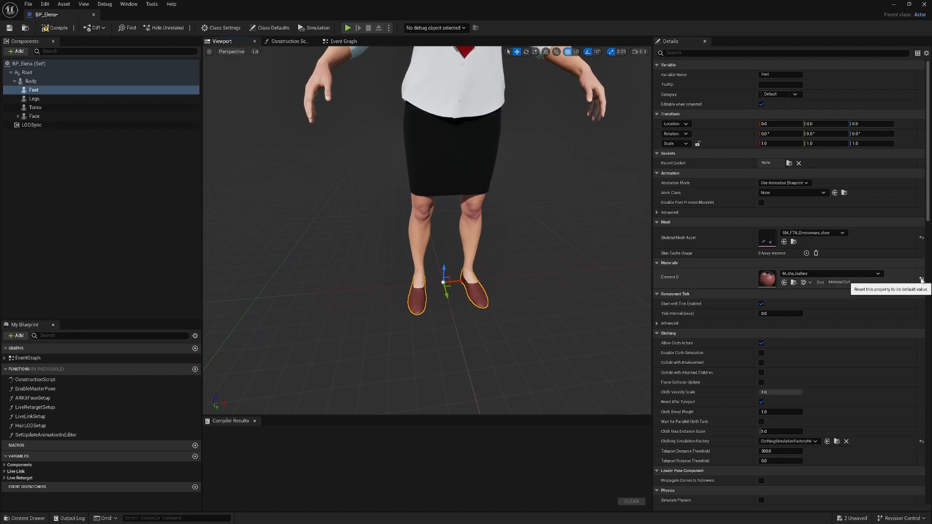
- Reset the Feet component's Element 0 material to its default and inspect the shoes up close from several angles
{"action": "left_click", "coordinate": [921, 280]}
{"action": "right_click_drag", "start_coordinate": [599, 281], "coordinate": [478, 266]}
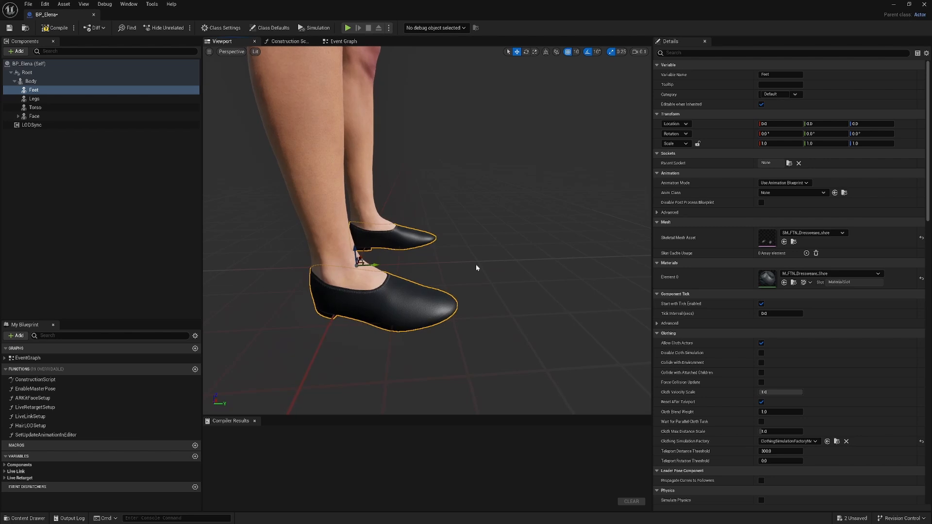
{"action": "right_click_drag", "start_coordinate": [405, 259], "coordinate": [437, 261]}
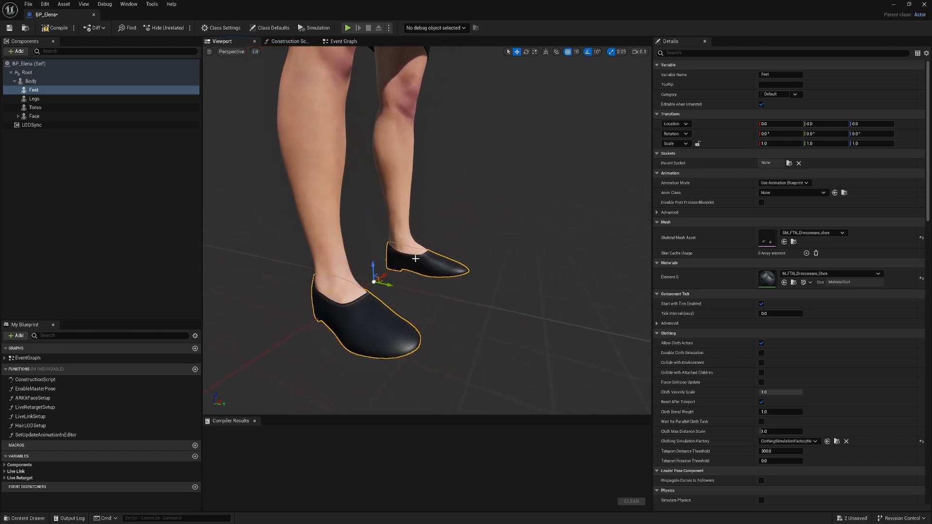
{"action": "mouse_move", "coordinate": [415, 258]}
{"action": "right_mouse_down"}
{"action": "mouse_move", "coordinate": [373, 262]}
{"action": "mouse_move", "coordinate": [413, 262]}
{"action": "right_mouse_up"}
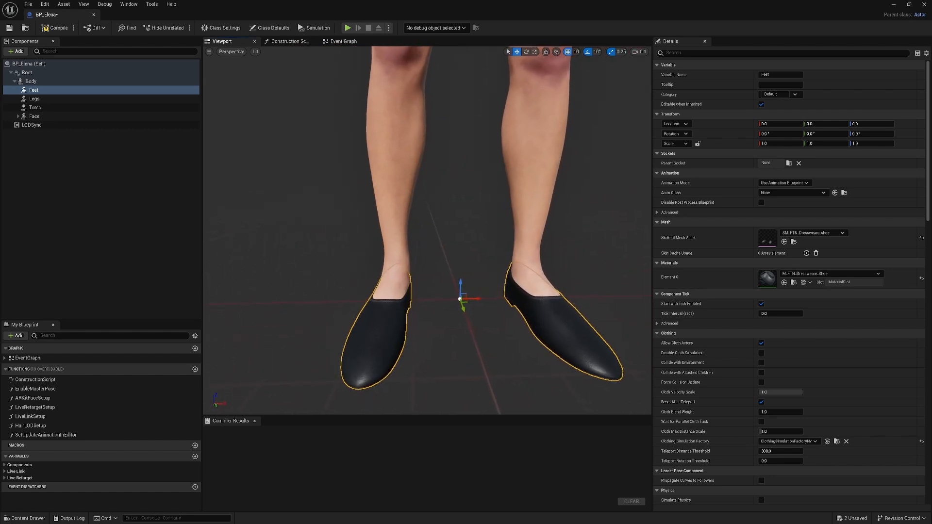
{"action": "mouse_move", "coordinate": [417, 301]}
{"action": "right_mouse_down"}
{"action": "mouse_move", "coordinate": [429, 301]}
{"action": "mouse_move", "coordinate": [418, 301]}
{"action": "right_mouse_up"}
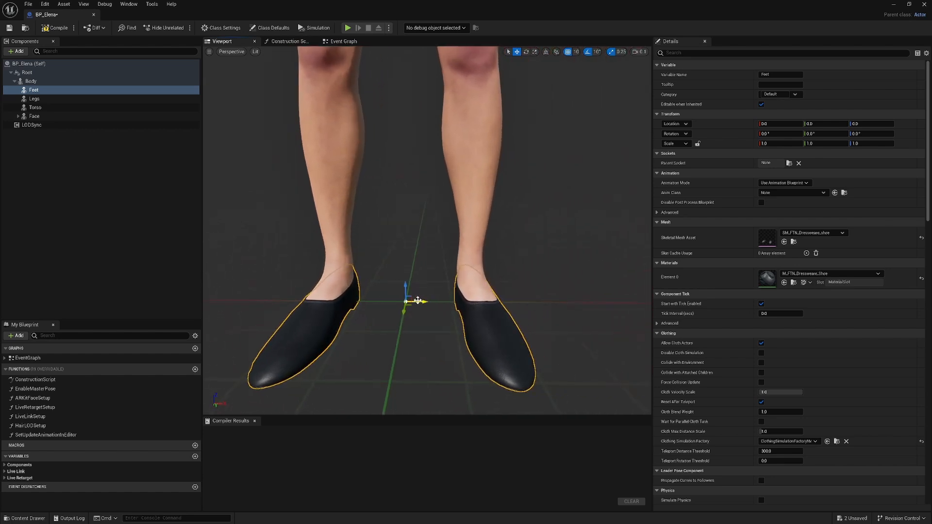
- Move the shoes 50 units aside along negative X to inspect the bare feet, and move them back
{"action": "left_click_drag", "start_coordinate": [401, 301], "coordinate": [213, 295]}
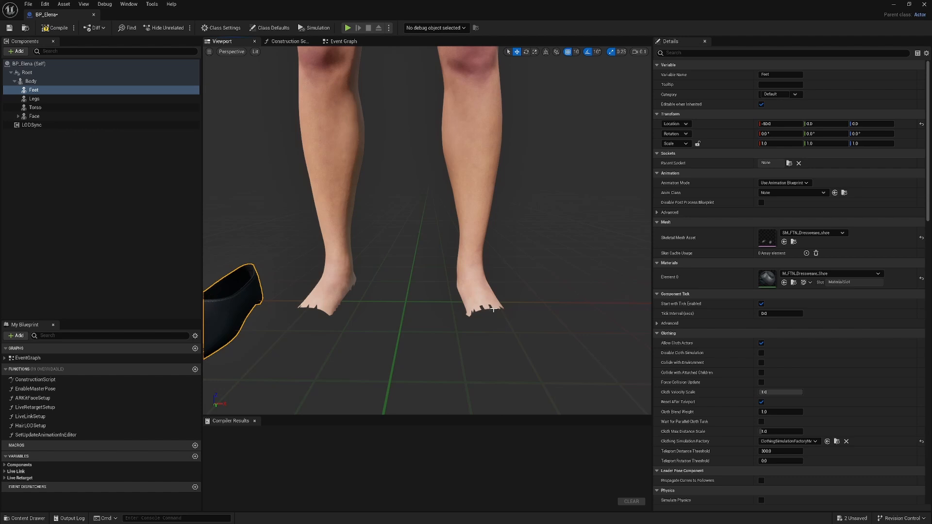
{"action": "right_click_drag", "start_coordinate": [493, 309], "coordinate": [450, 295]}
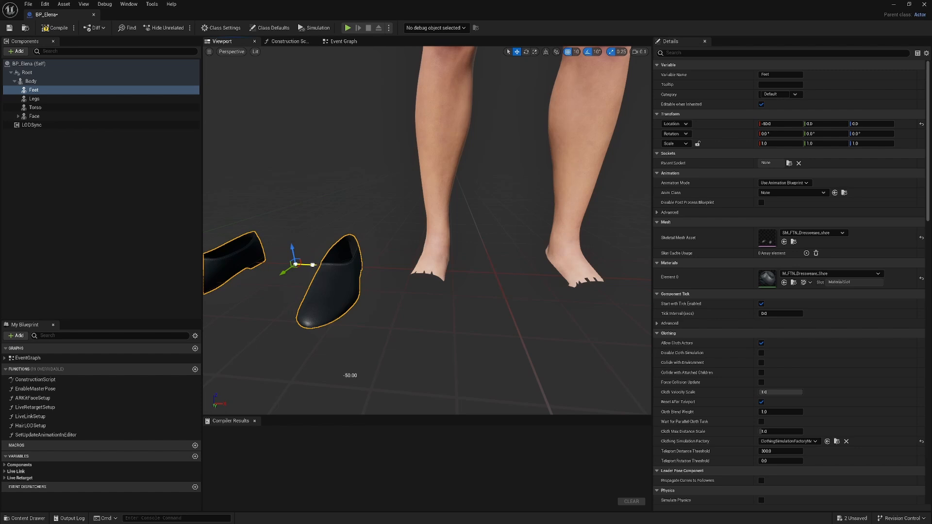
{"action": "right_click_drag", "start_coordinate": [489, 251], "coordinate": [446, 276]}
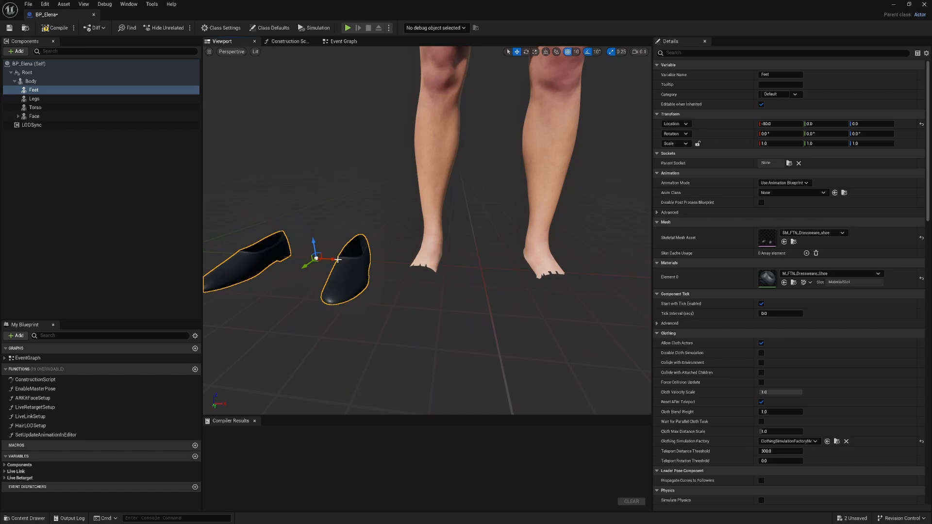
{"action": "left_click_drag", "start_coordinate": [334, 261], "coordinate": [499, 275]}
{"action": "right_click_drag", "start_coordinate": [499, 275], "coordinate": [464, 262]}
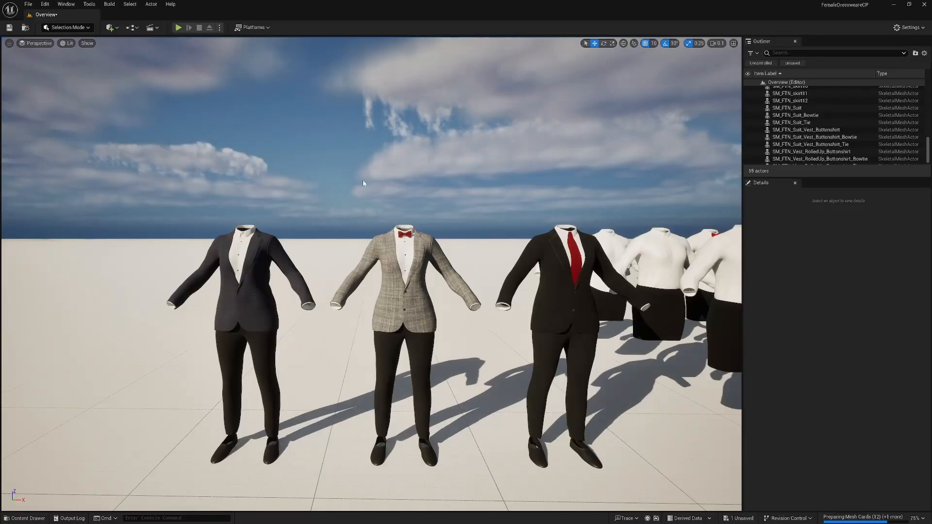
- In the level editor, browse the project content to F_DresswearClothing > Materials > FTN > Material_Instance
{"action": "left_click", "coordinate": [26, 518]}
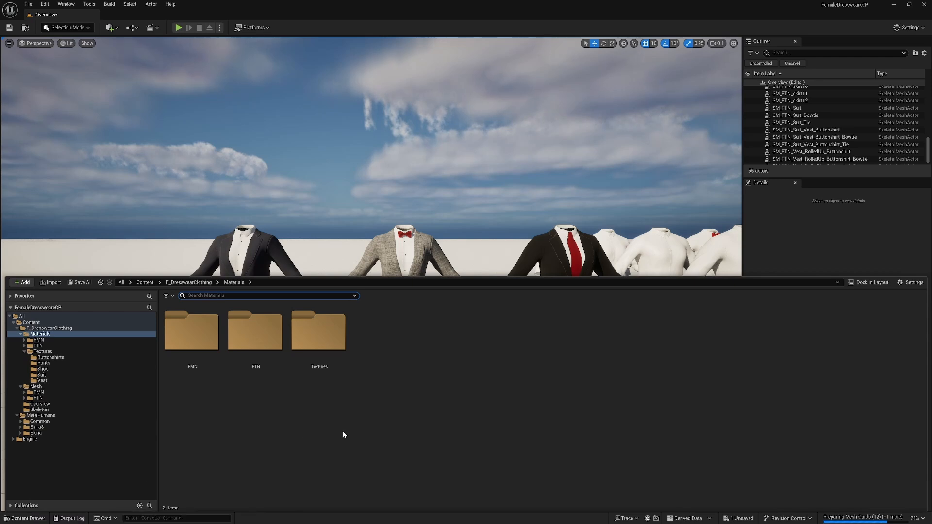
{"action": "left_click", "coordinate": [287, 432]}
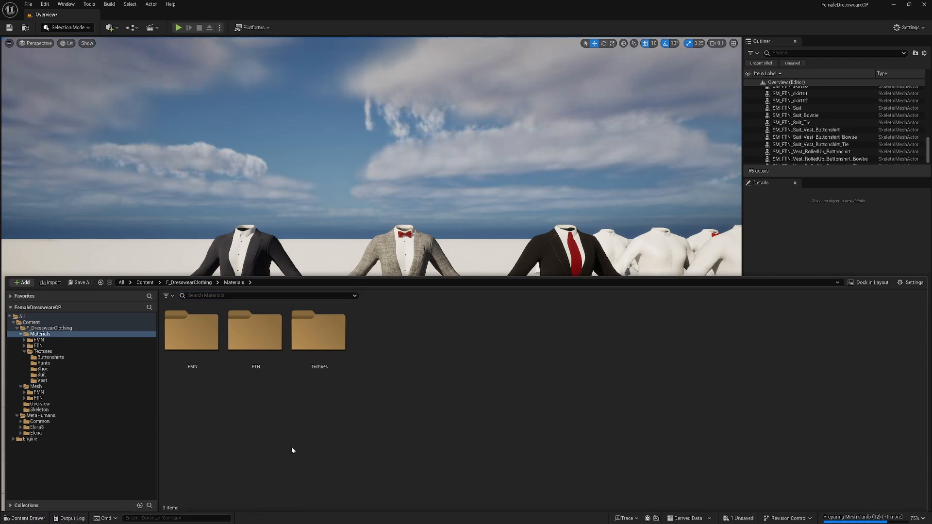
{"action": "left_click", "coordinate": [196, 284]}
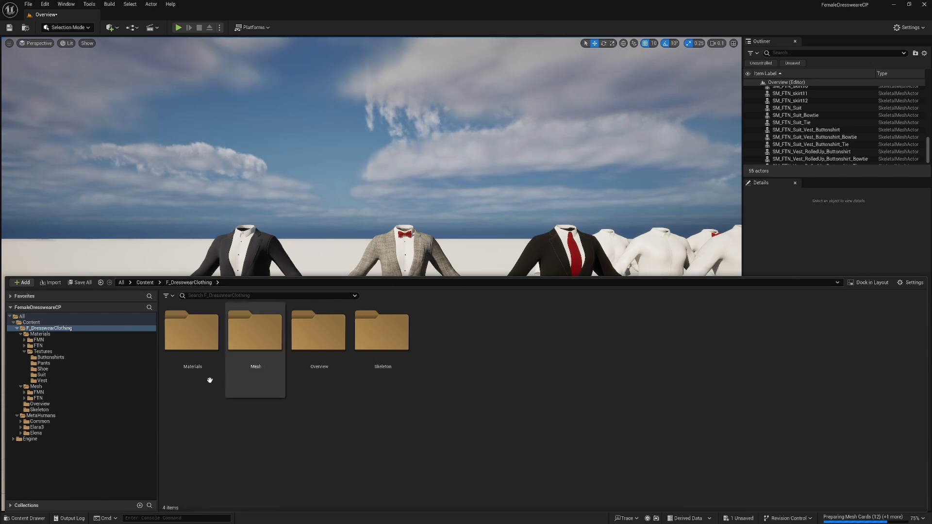
{"action": "double_click", "coordinate": [195, 351]}
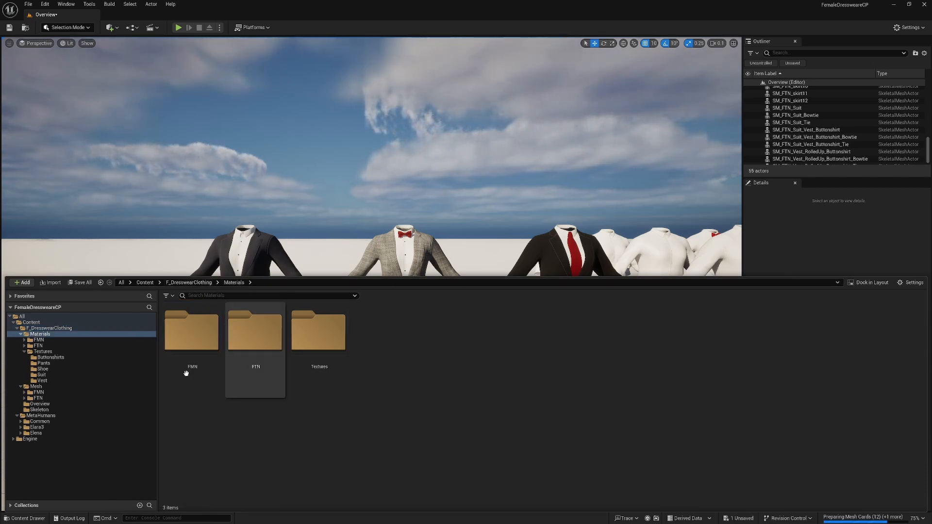
{"action": "double_click", "coordinate": [253, 358]}
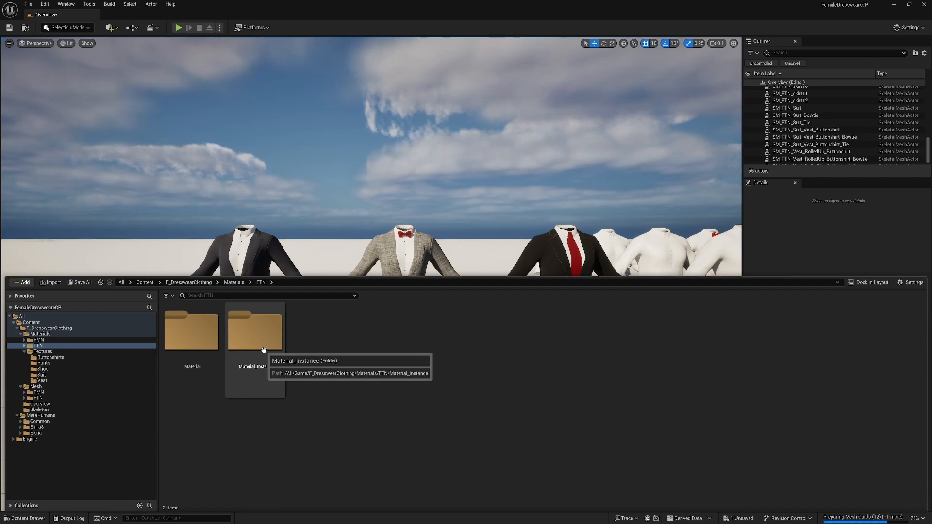
{"action": "double_click", "coordinate": [279, 388]}
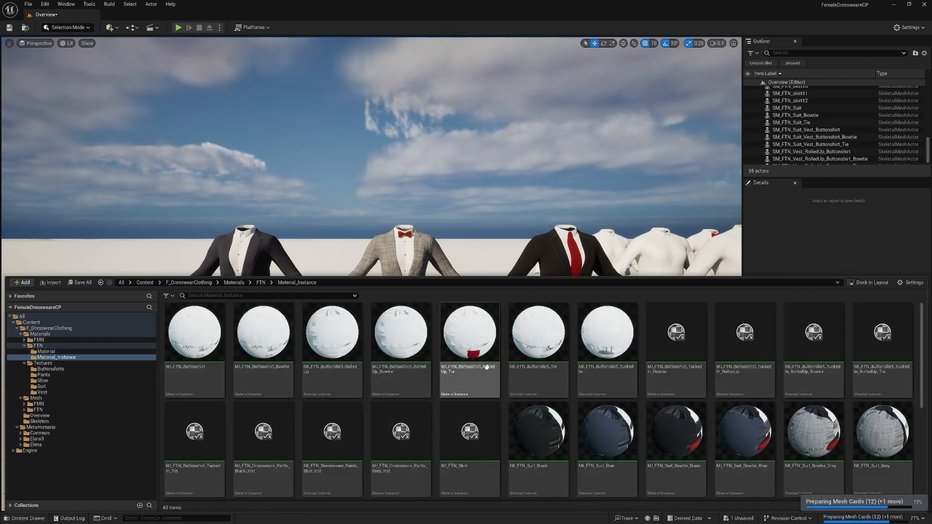
- Enlarge the content browser area and look through the FTN material instances
{"action": "left_click_drag", "start_coordinate": [465, 278], "coordinate": [480, 150]}
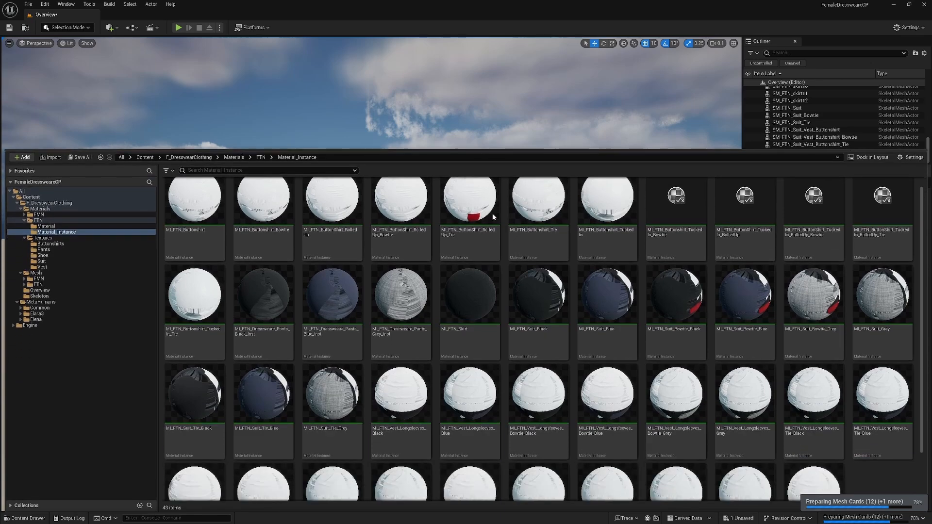
{"action": "scroll", "coordinate": [514, 273], "scroll_direction": "down", "scroll_amount": 2}
{"action": "scroll", "coordinate": [465, 219], "scroll_direction": "up", "scroll_amount": 1}
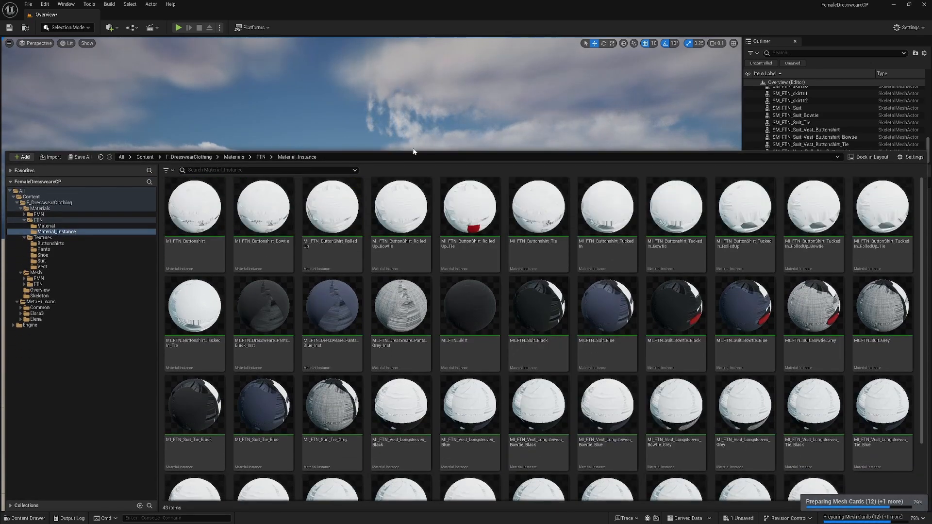
{"action": "scroll", "coordinate": [416, 170], "scroll_direction": "up", "scroll_amount": 1}
- Open MI_FTN_Buttonshirt, examine its global scalar and vector parameters, and close it
{"action": "double_click", "coordinate": [216, 279]}
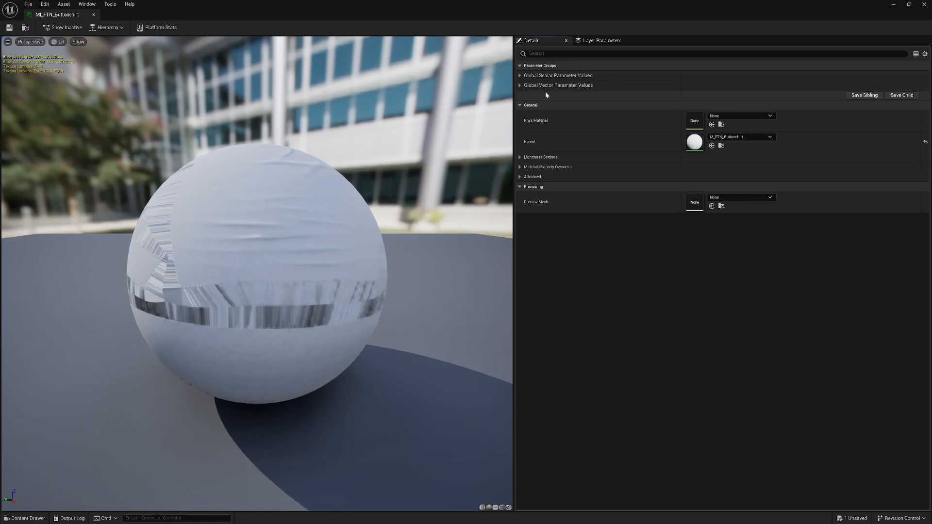
{"action": "left_click", "coordinate": [520, 76]}
{"action": "left_click", "coordinate": [520, 95]}
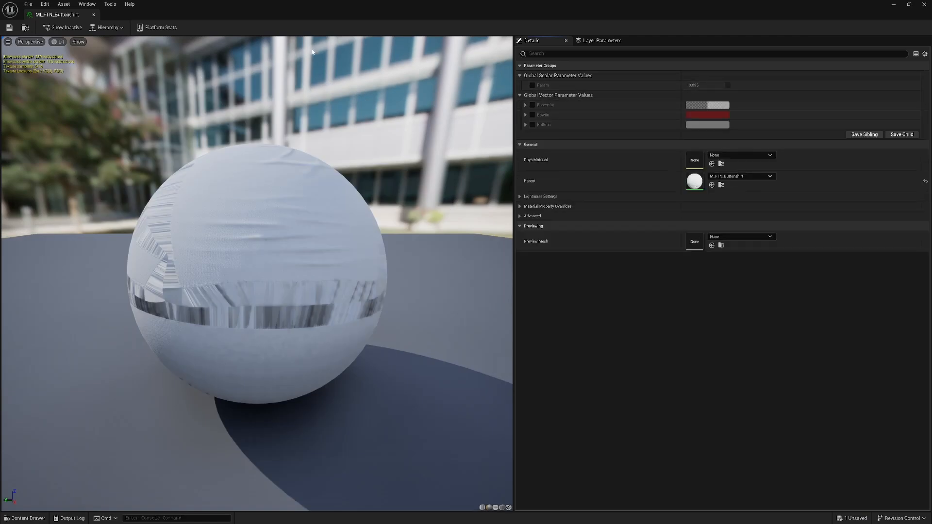
{"action": "left_click", "coordinate": [94, 15]}
- Select the SM_FTN_Suit actor in the level, locate its Element 0 material, and open MI_FTN_Suit_Blue for editing
{"action": "left_click", "coordinate": [253, 319]}
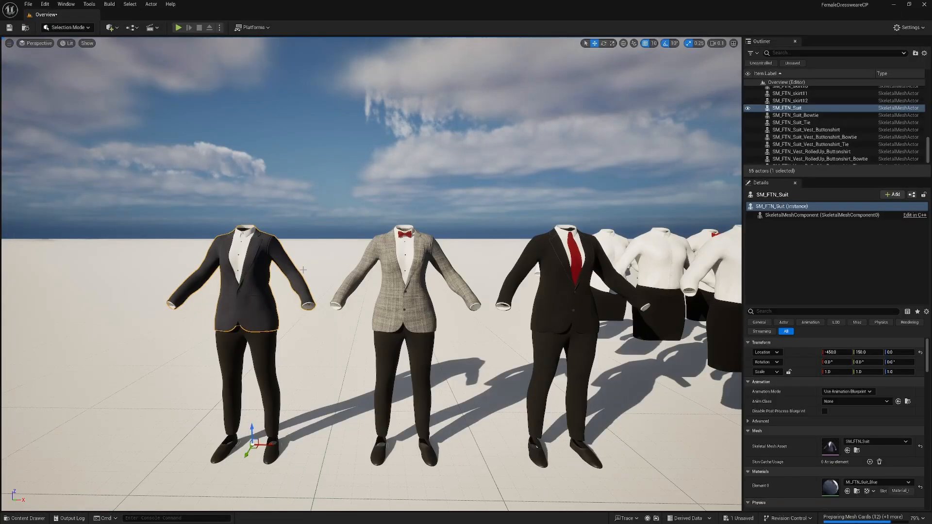
{"action": "key", "text": "f"}
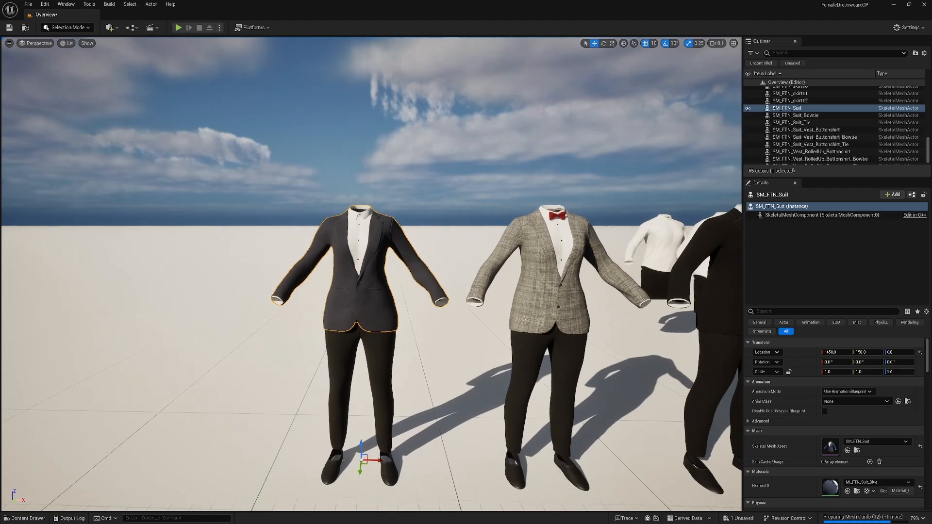
{"action": "left_click", "coordinate": [857, 491]}
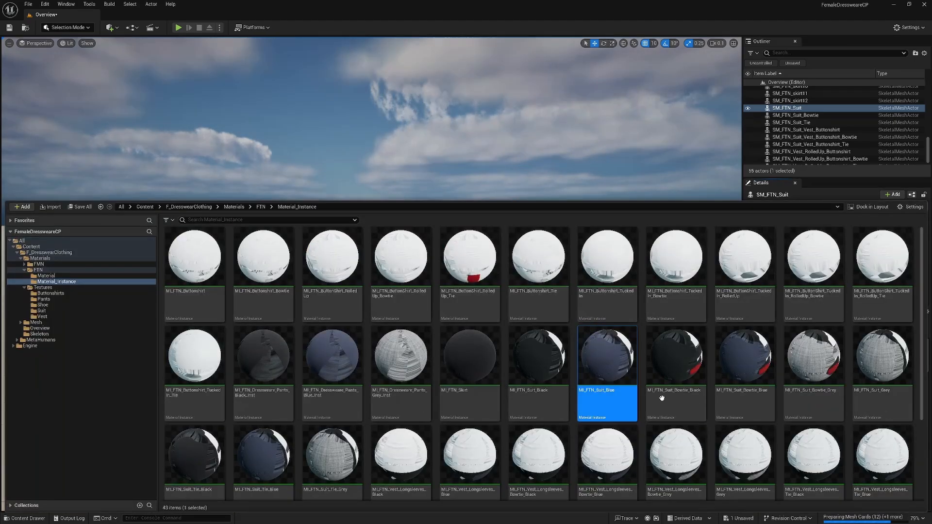
{"action": "double_click", "coordinate": [612, 367]}
- Shrink the MI_FTN_Suit_Blue editor window and place it beside the suit, framing the suit closely in the level view
{"action": "left_click_drag", "start_coordinate": [534, 4], "coordinate": [520, 82]}
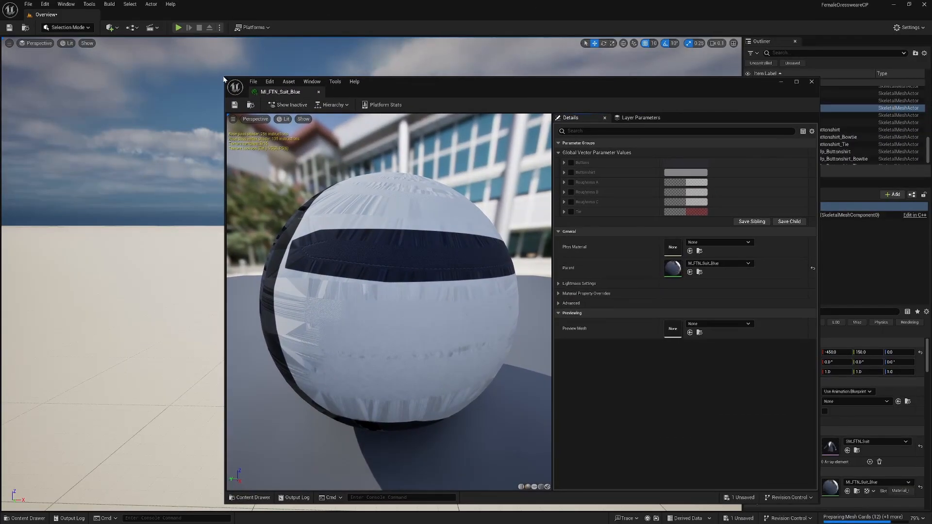
{"action": "left_click_drag", "start_coordinate": [223, 76], "coordinate": [437, 181]}
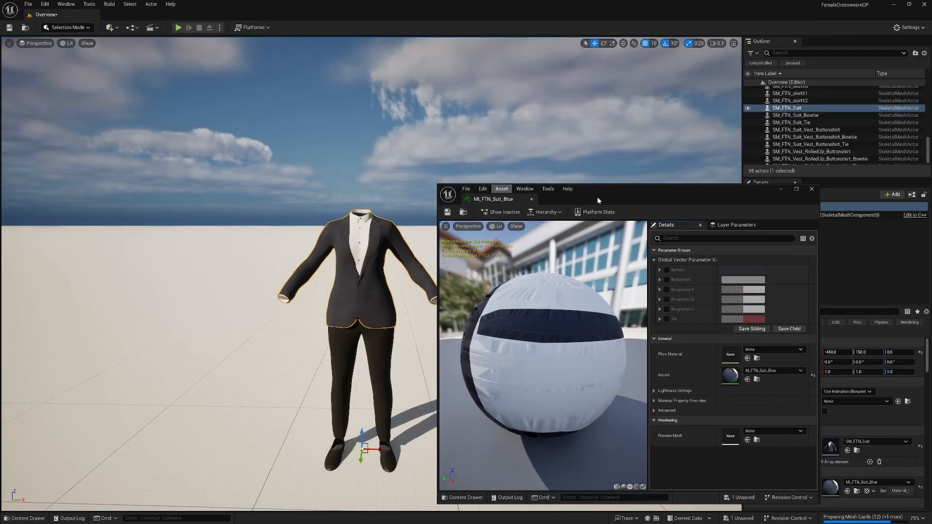
{"action": "left_click_drag", "start_coordinate": [638, 188], "coordinate": [765, 96]}
{"action": "key", "text": "f"}
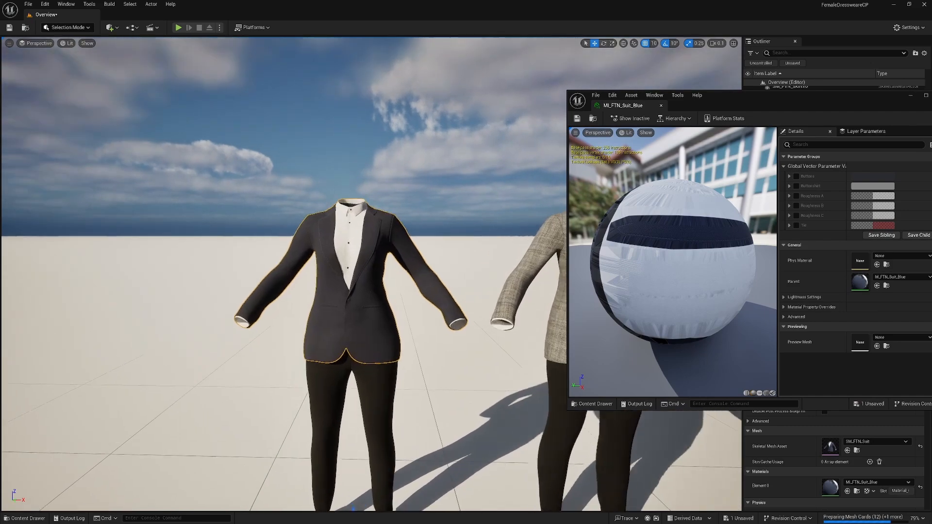
{"action": "key", "text": "s"}
{"action": "right_click_drag", "start_coordinate": [371, 274], "coordinate": [373, 278]}
{"action": "left_click_drag", "start_coordinate": [807, 100], "coordinate": [770, 76]}
- Enable the Buttons, Buttonshirt, Roughness A, Roughness B, Roughness C and Tie overrides in MI_FTN_Suit_Blue
{"action": "left_click", "coordinate": [761, 152]}
{"action": "left_click", "coordinate": [761, 162]}
{"action": "left_click", "coordinate": [761, 171]}
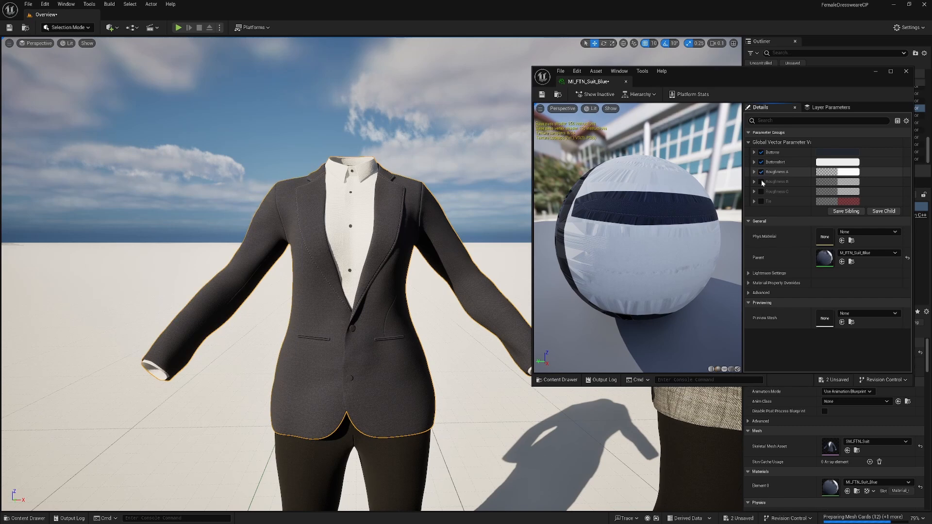
{"action": "left_click", "coordinate": [760, 181]}
{"action": "left_click", "coordinate": [761, 192]}
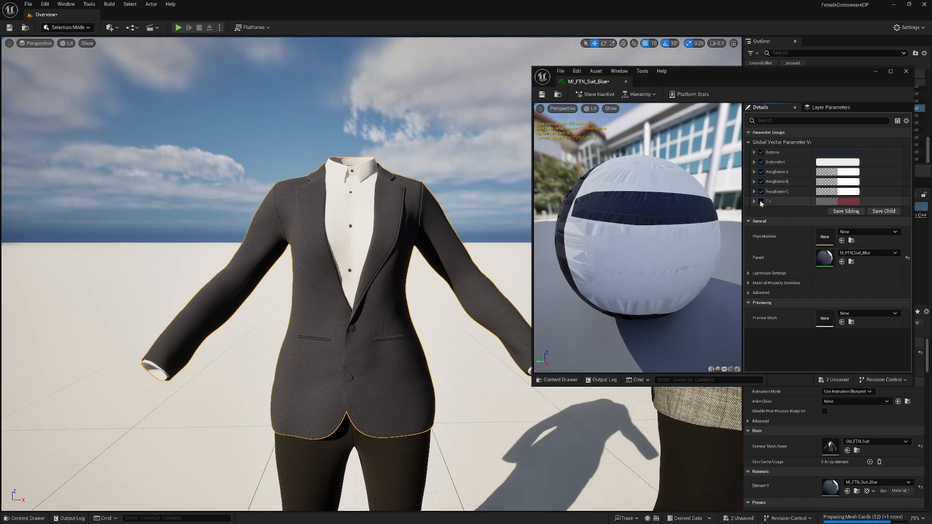
{"action": "left_click", "coordinate": [761, 201]}
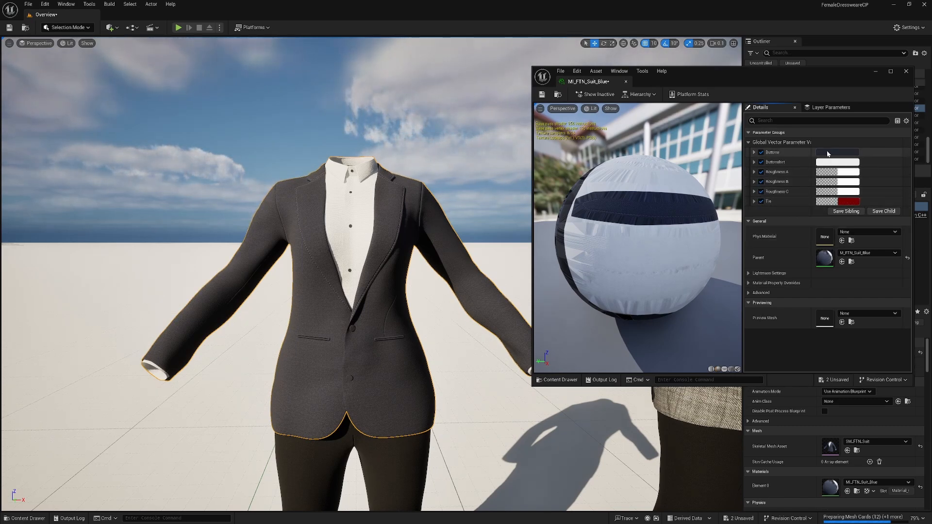
- Try a pale mint and a pale pink for the Buttons color of the suit, discarding the change
{"action": "left_click", "coordinate": [828, 153]}
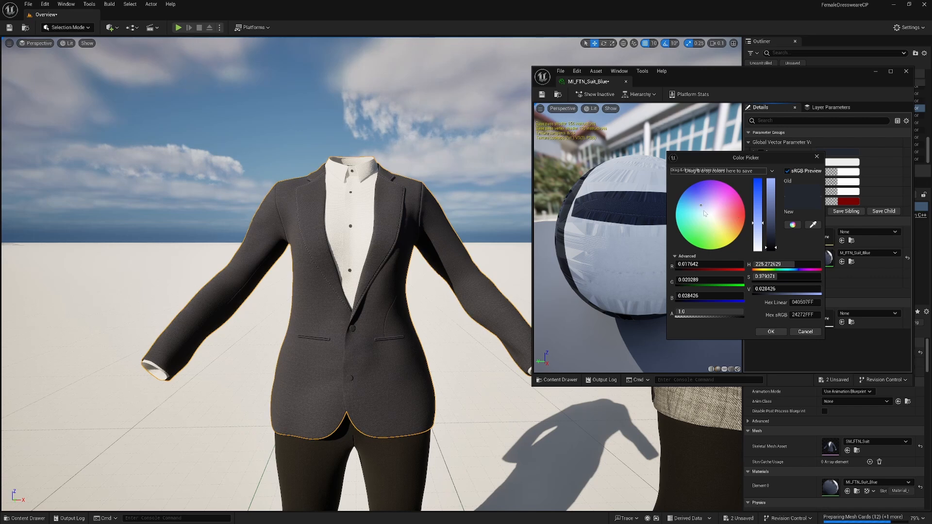
{"action": "left_click_drag", "start_coordinate": [704, 214], "coordinate": [694, 219]}
{"action": "left_click_drag", "start_coordinate": [771, 246], "coordinate": [772, 190]}
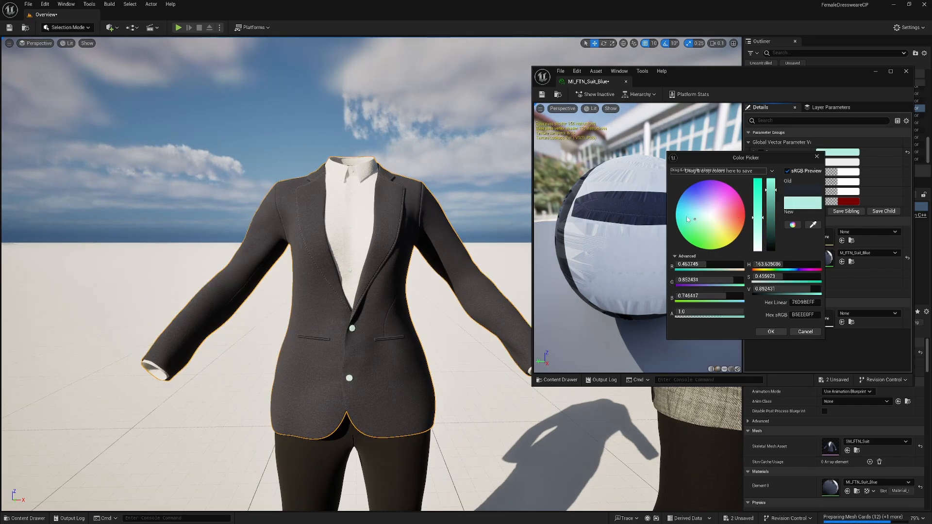
{"action": "left_click_drag", "start_coordinate": [687, 219], "coordinate": [721, 215]}
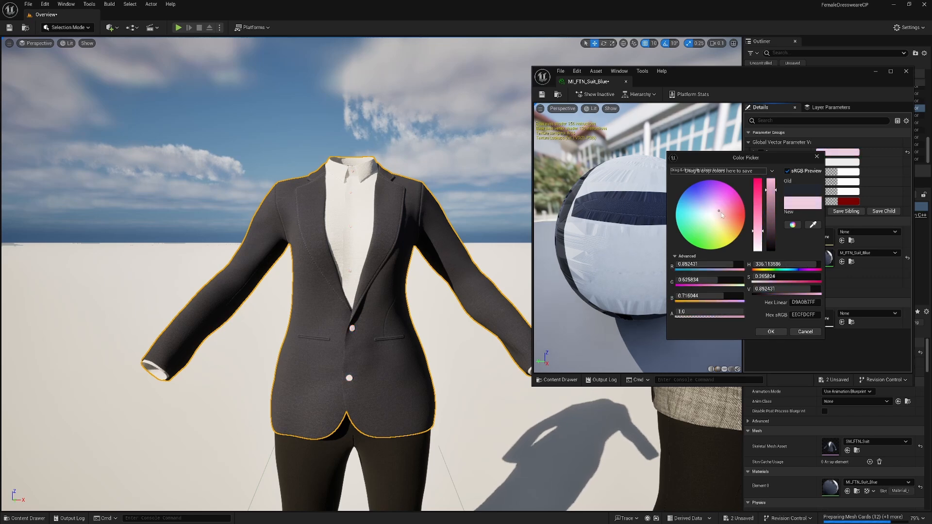
{"action": "left_click", "coordinate": [805, 331]}
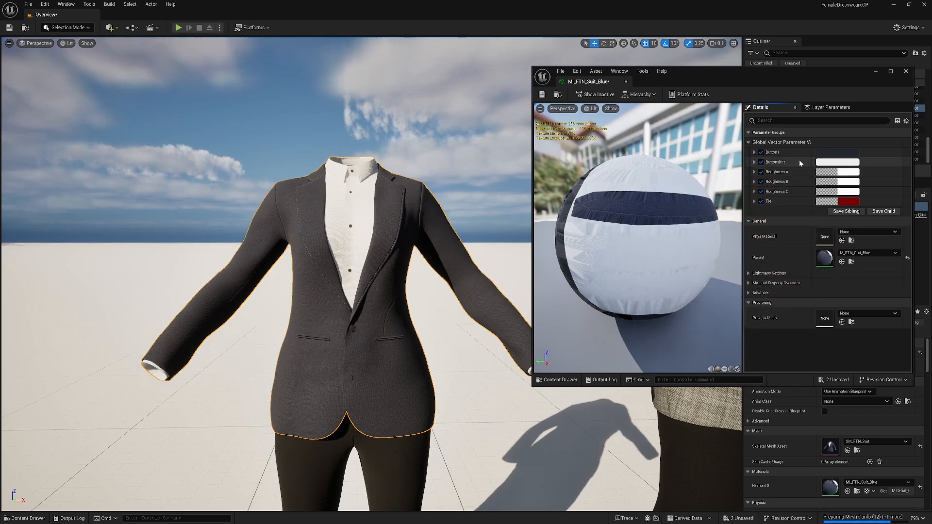
- Set the Buttonshirt color to a dark slate blue, about 2B3544FF in sRGB hex
{"action": "left_click", "coordinate": [830, 162]}
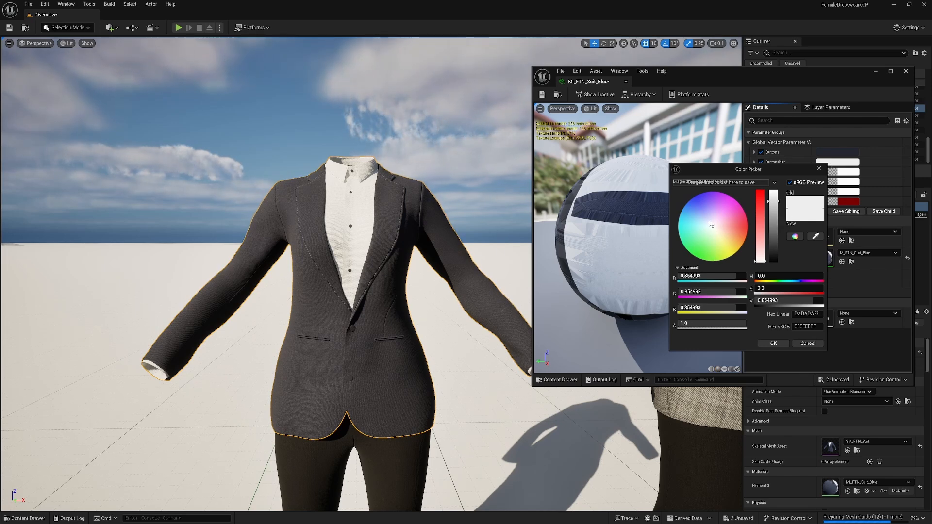
{"action": "left_click_drag", "start_coordinate": [710, 224], "coordinate": [713, 249]}
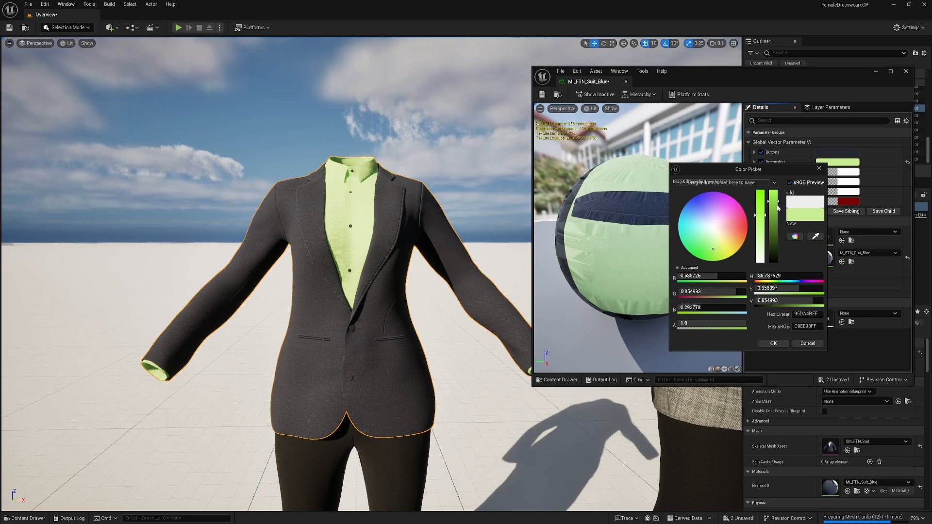
{"action": "left_click_drag", "start_coordinate": [777, 208], "coordinate": [775, 257]}
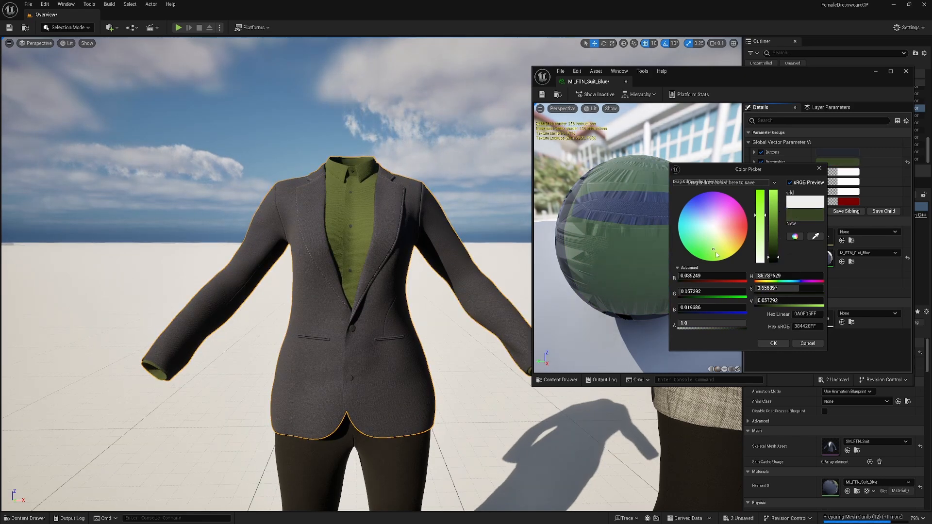
{"action": "left_click_drag", "start_coordinate": [717, 255], "coordinate": [694, 219]}
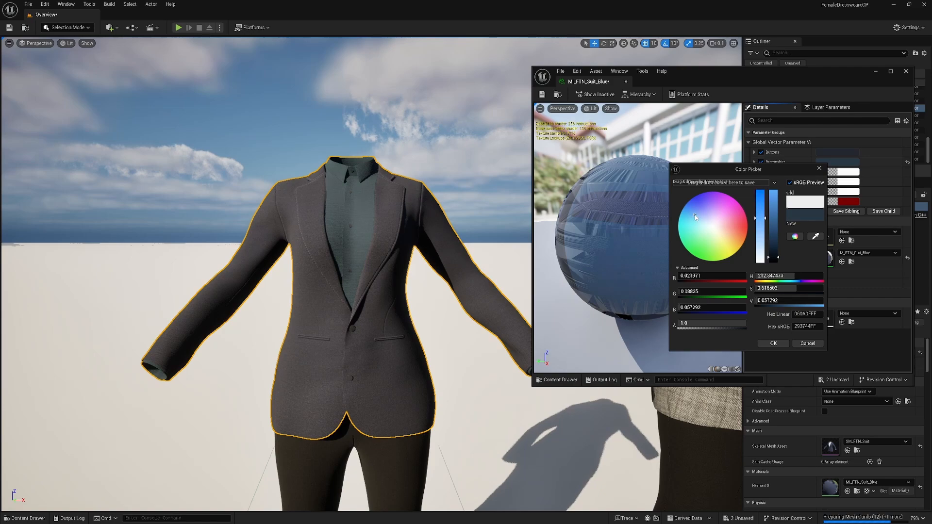
{"action": "right_click_drag", "start_coordinate": [377, 200], "coordinate": [374, 211]}
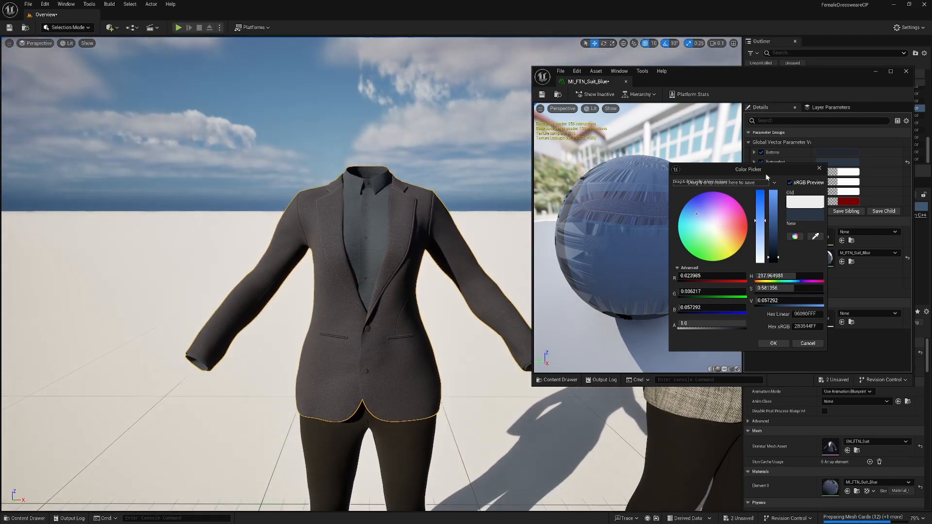
{"action": "left_click", "coordinate": [775, 343]}
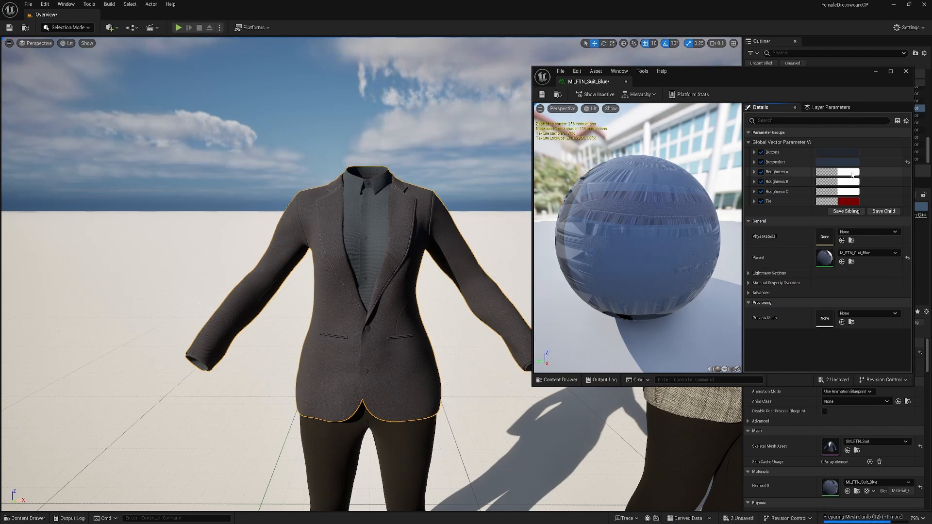
- Try lowering the Roughness A color value to 0 and restore it to near white
{"action": "left_click", "coordinate": [852, 173]}
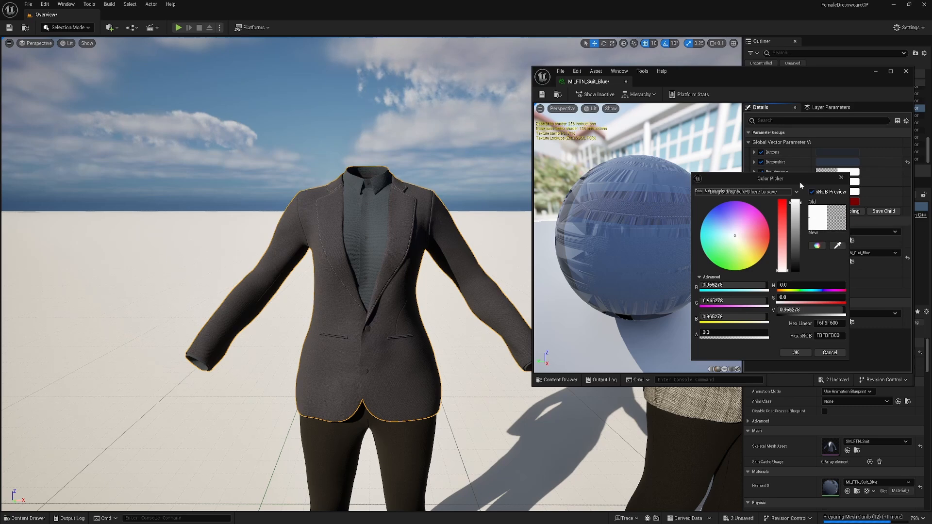
{"action": "left_click_drag", "start_coordinate": [800, 180], "coordinate": [687, 170]}
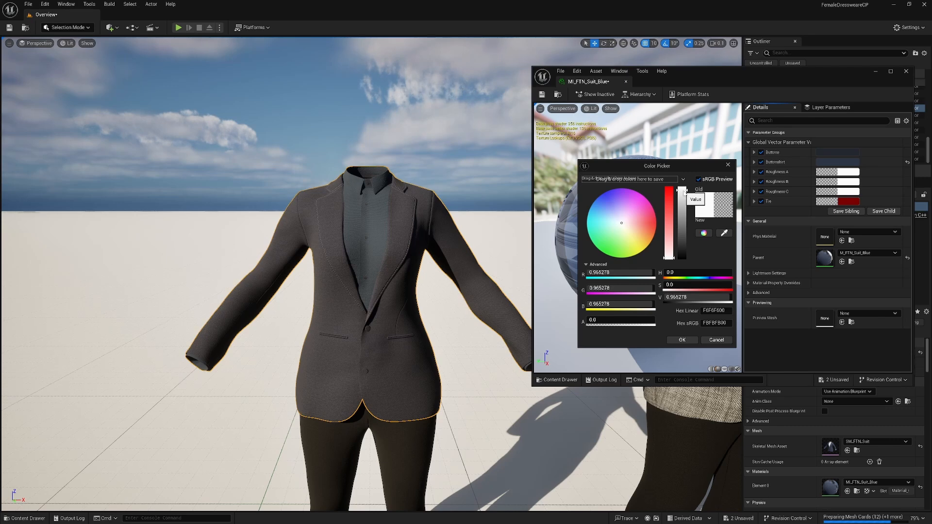
{"action": "mouse_move", "coordinate": [684, 193]}
{"action": "left_mouse_down"}
{"action": "mouse_move", "coordinate": [683, 266]}
{"action": "mouse_move", "coordinate": [685, 190]}
{"action": "mouse_move", "coordinate": [685, 256]}
{"action": "mouse_move", "coordinate": [685, 190]}
{"action": "mouse_move", "coordinate": [682, 204]}
{"action": "left_mouse_up"}
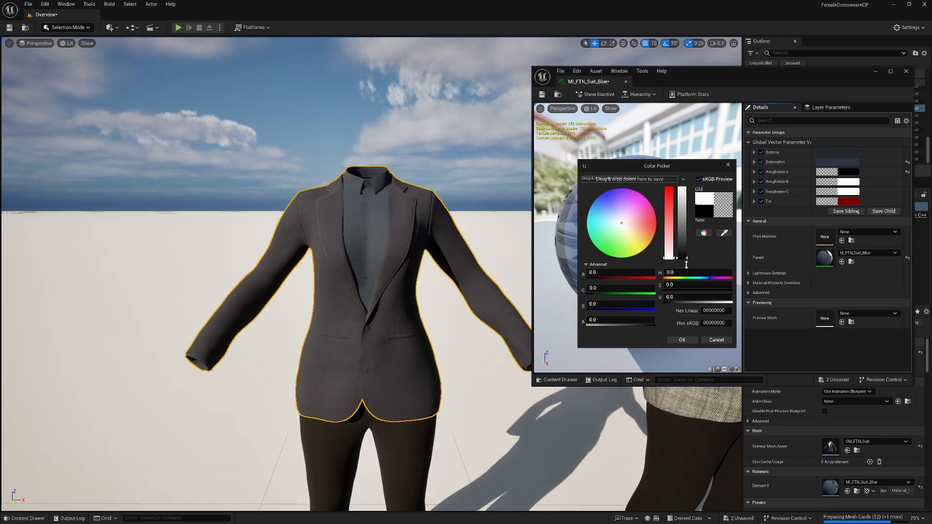
{"action": "left_click", "coordinate": [726, 166]}
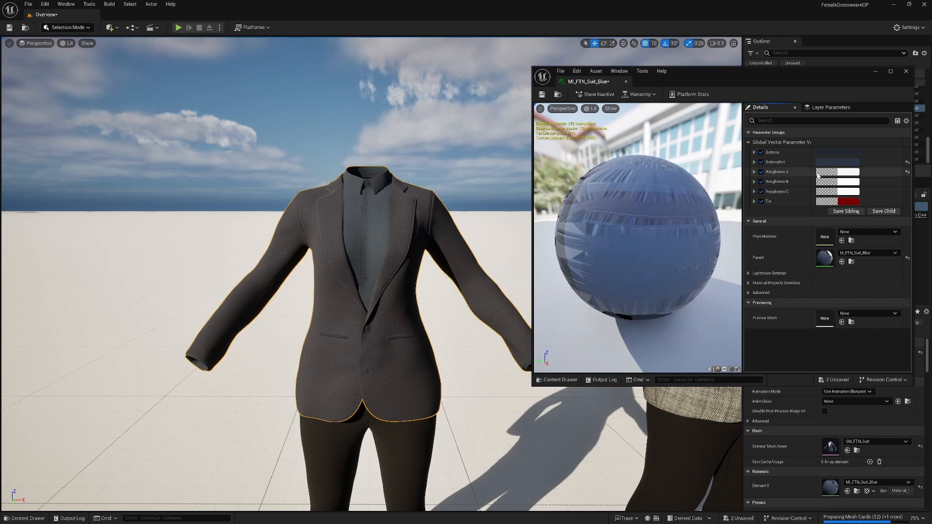
- Try the shirt's Roughness B color value at about 0.41 and bring it back to about 0.96
{"action": "left_click", "coordinate": [841, 182]}
{"action": "left_click_drag", "start_coordinate": [788, 215], "coordinate": [790, 250]}
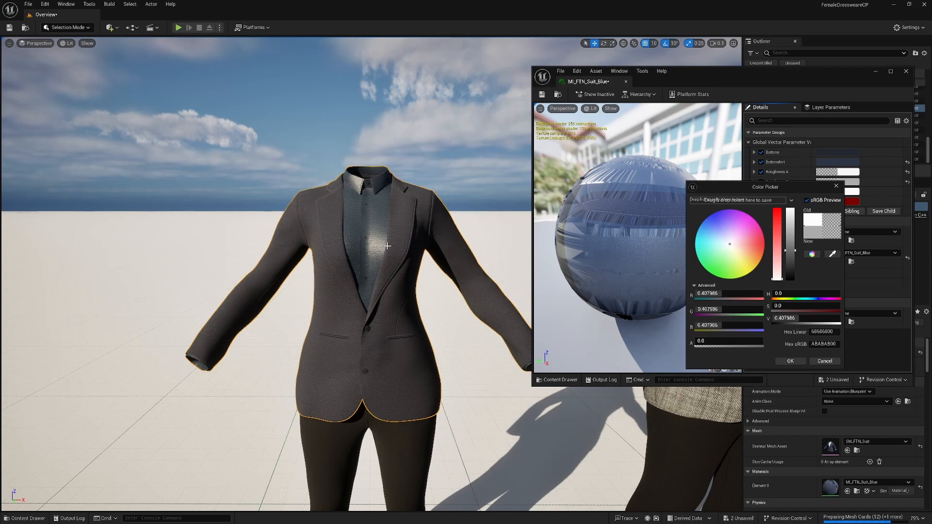
{"action": "left_click_drag", "start_coordinate": [790, 250], "coordinate": [793, 210]}
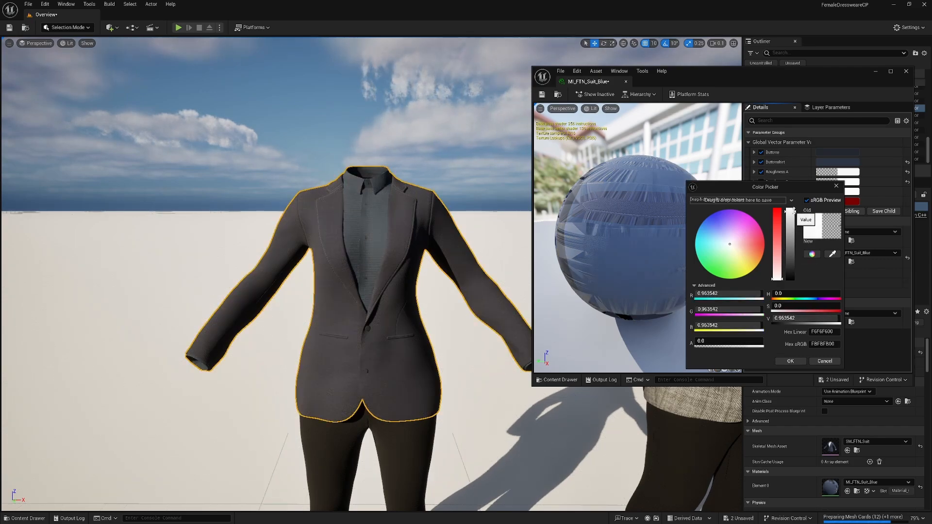
{"action": "left_click", "coordinate": [836, 186]}
- Try the jacket's Roughness C color value at about 0.14, inspect the fabric's shine, and bring it back to about 0.96
{"action": "left_click", "coordinate": [847, 192]}
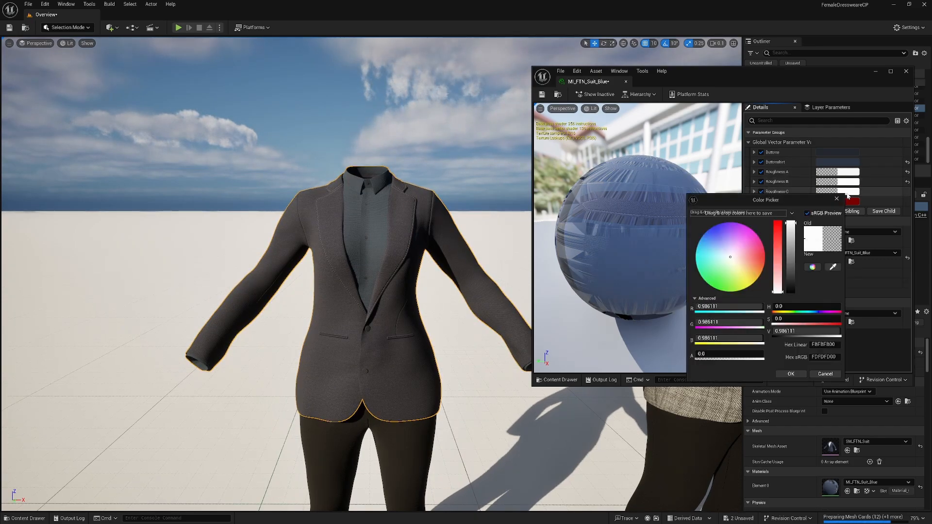
{"action": "left_click_drag", "start_coordinate": [791, 223], "coordinate": [788, 285]}
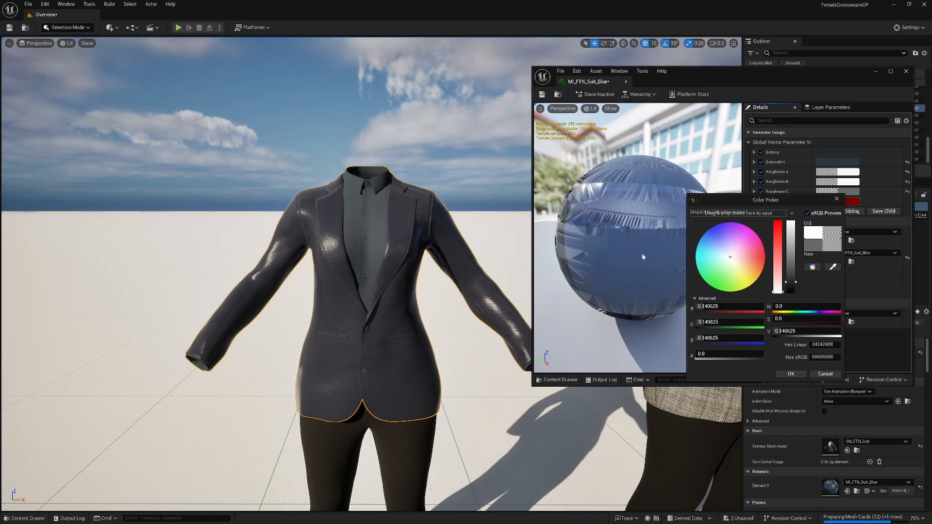
{"action": "right_click_drag", "start_coordinate": [464, 248], "coordinate": [350, 240]}
{"action": "key", "text": "w"}
{"action": "key", "text": "s"}
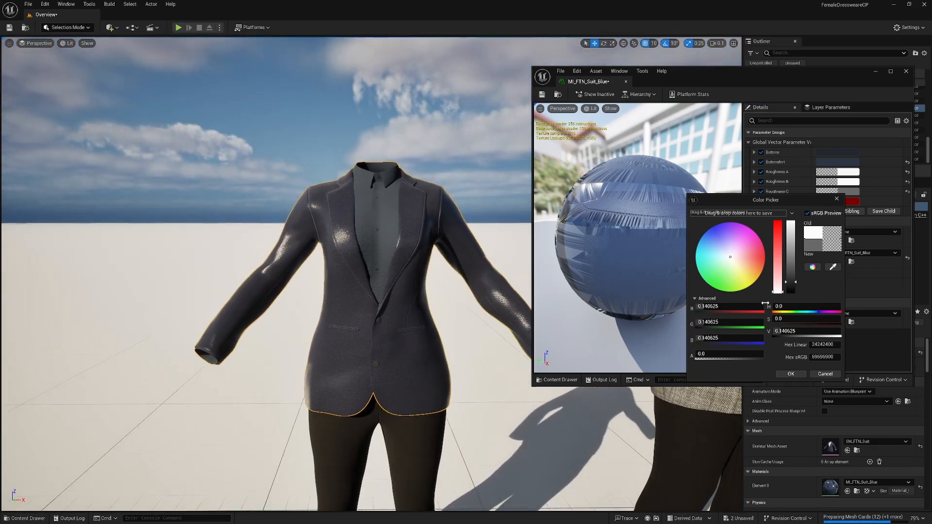
{"action": "left_click_drag", "start_coordinate": [790, 286], "coordinate": [791, 226]}
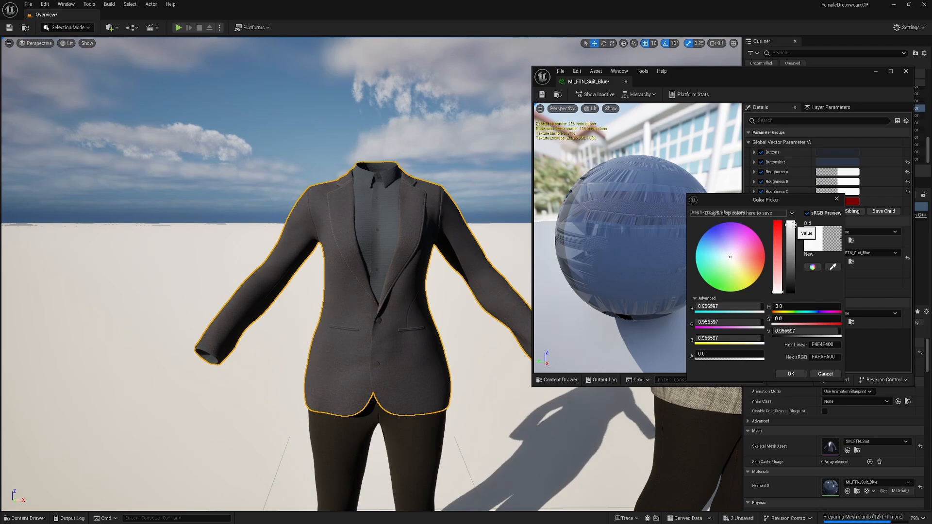
{"action": "left_click", "coordinate": [836, 199]}
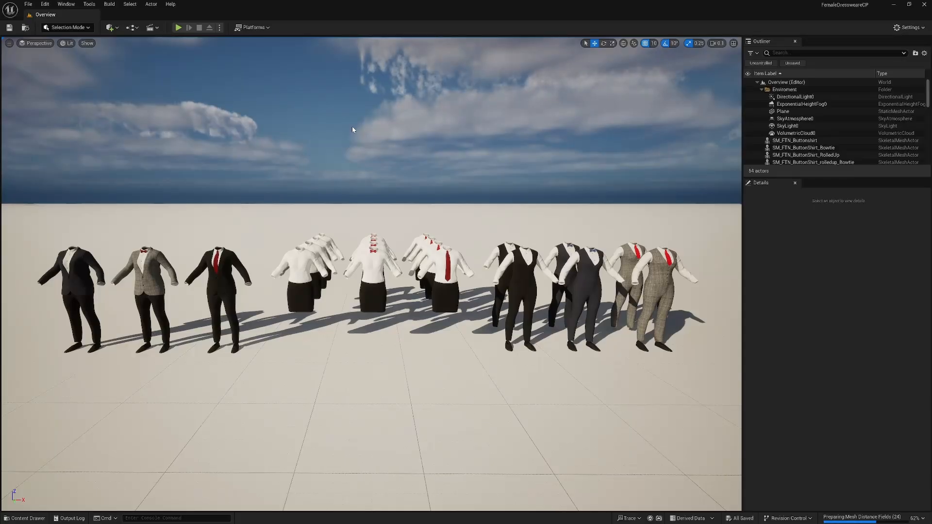
- Look over the full lineup of suits, button shirts and vest outfits in the Overview level
{"action": "key", "text": "a"}
{"action": "mouse_move", "coordinate": [357, 146]}
{"action": "right_mouse_down"}
{"action": "mouse_move", "coordinate": [350, 137]}
{"action": "mouse_move", "coordinate": [358, 137]}
{"action": "right_mouse_up"}
{"action": "key", "text": "w"}
{"action": "key", "text": "w"}
{"action": "key", "text": "a"}
{"action": "key", "text": "d"}
{"action": "key", "text": "s"}
{"action": "key", "text": "a"}
{"action": "key", "text": "d"}
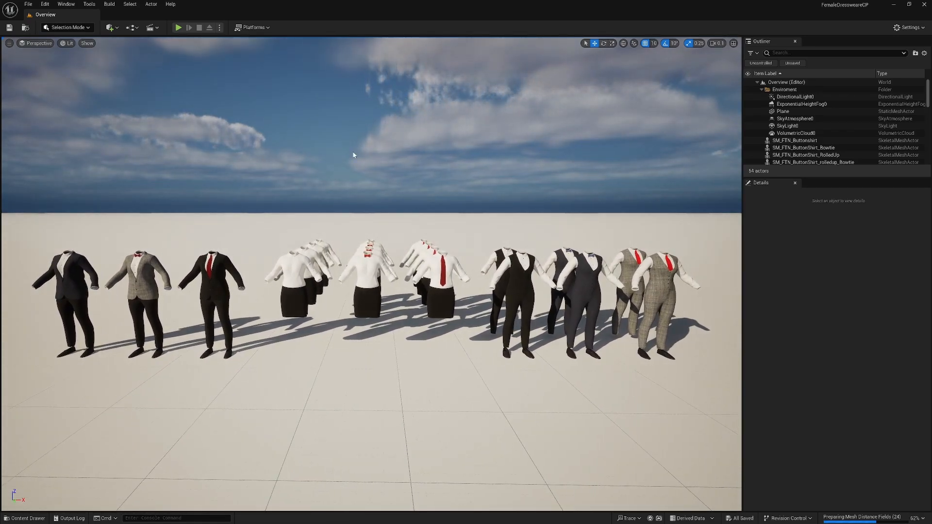